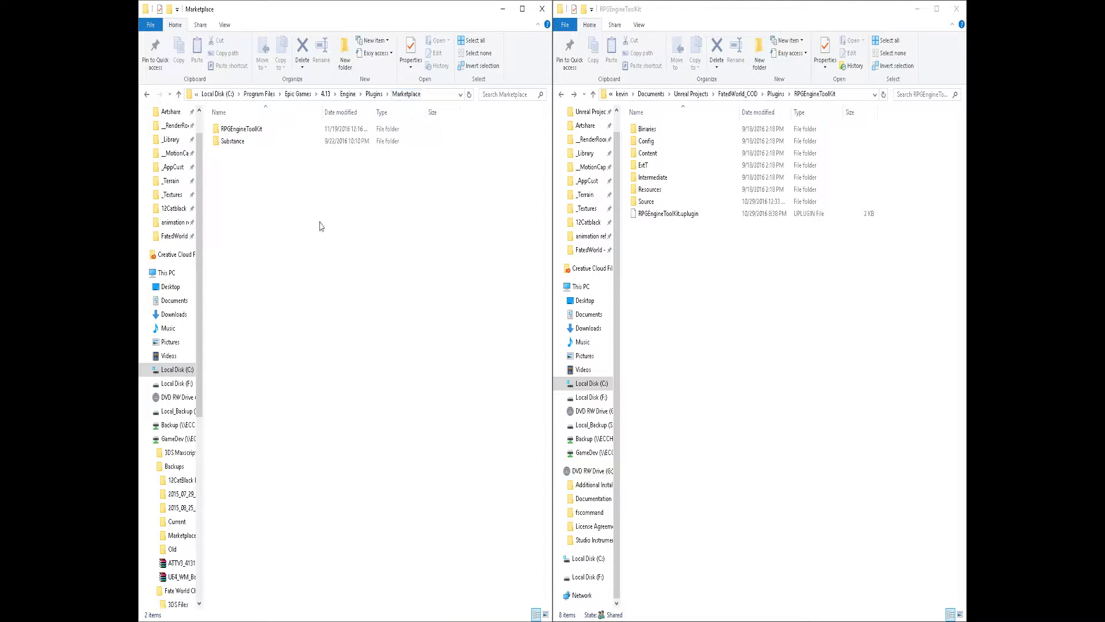
Step: Open the RPGEngineToolKit ExtT folder and browse the RPGEngineDocs files down to RPG System.png
double_click(257, 130)
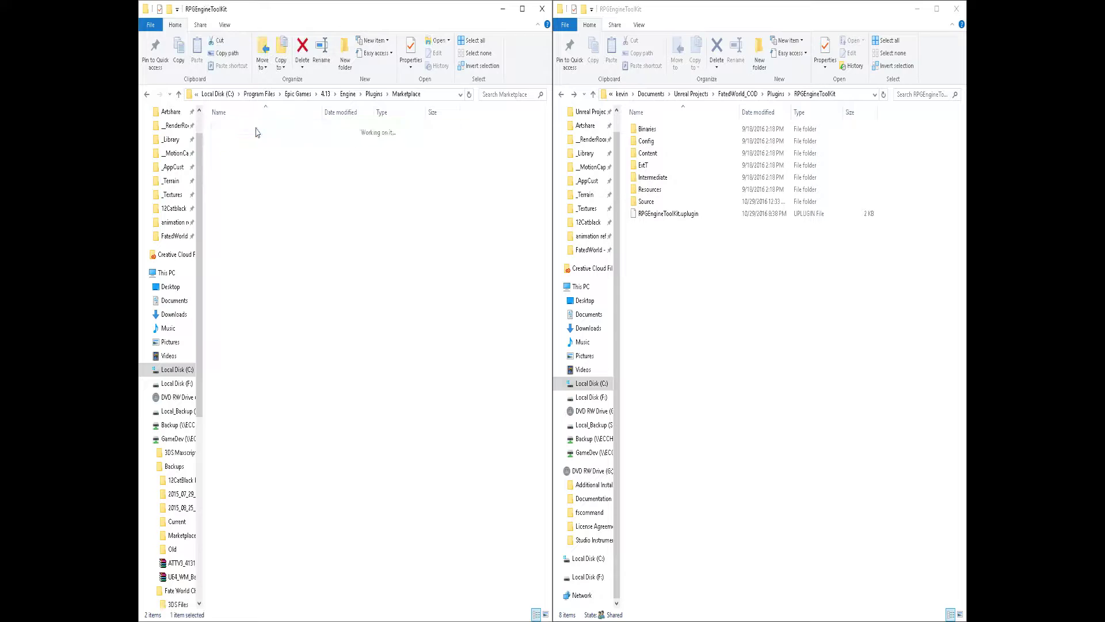
left_click(233, 156)
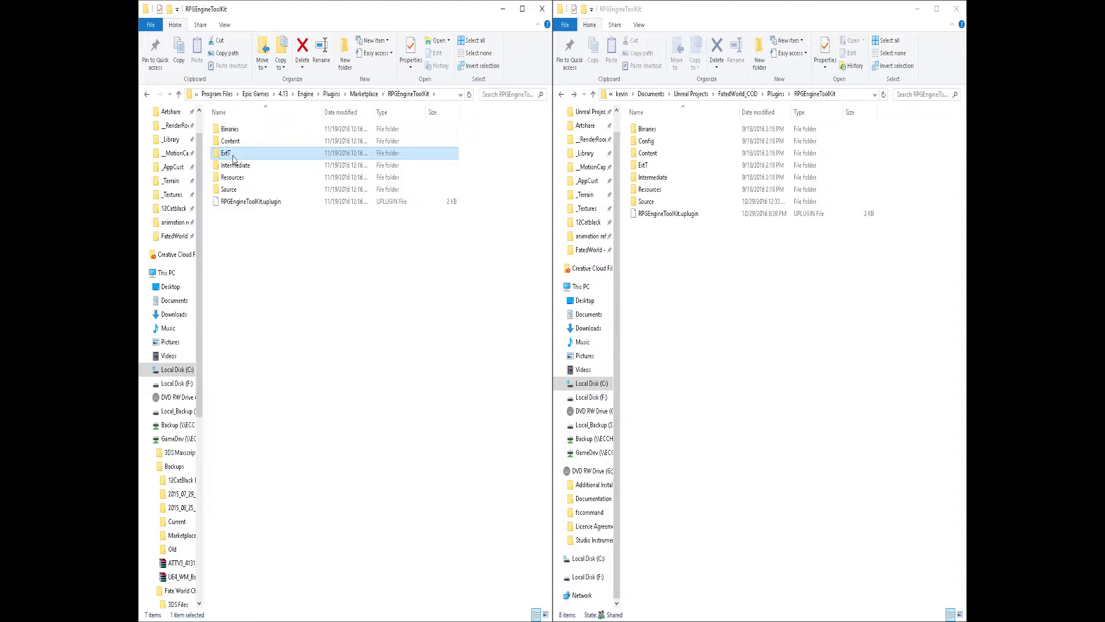
double_click(234, 155)
key("Down")
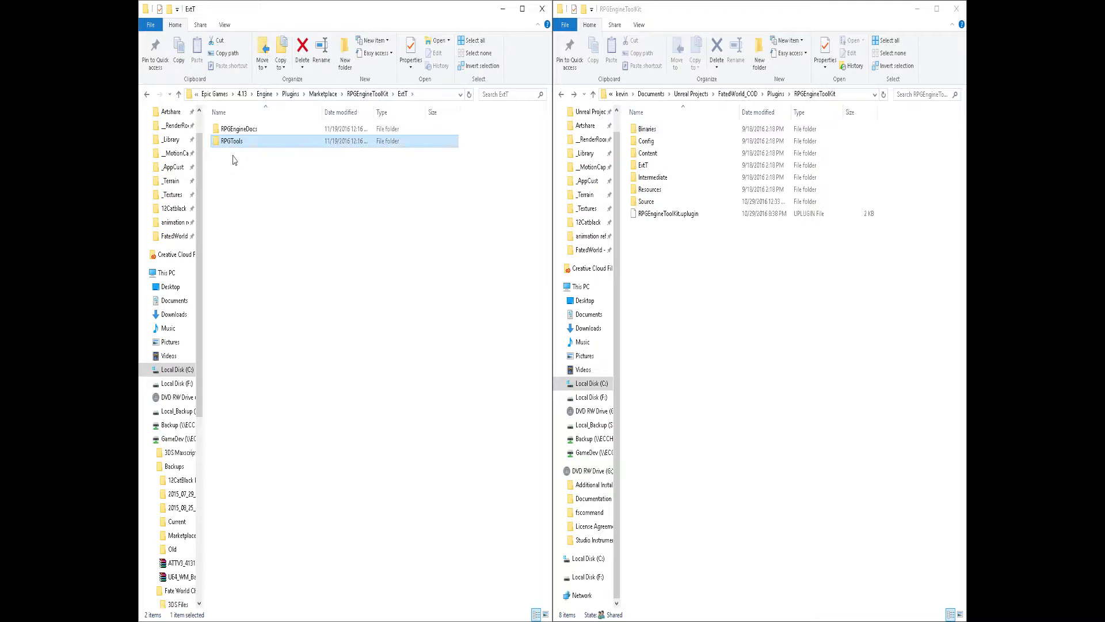
key("Up")
key("Return")
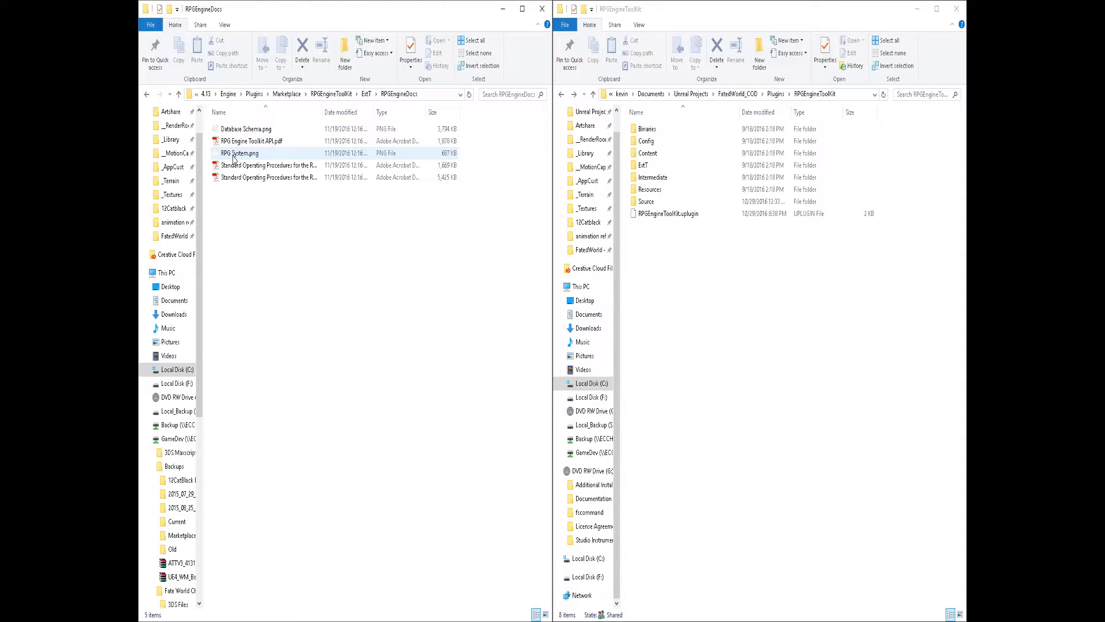
key("Down")
key("Down")
key("Down")
key("Up")
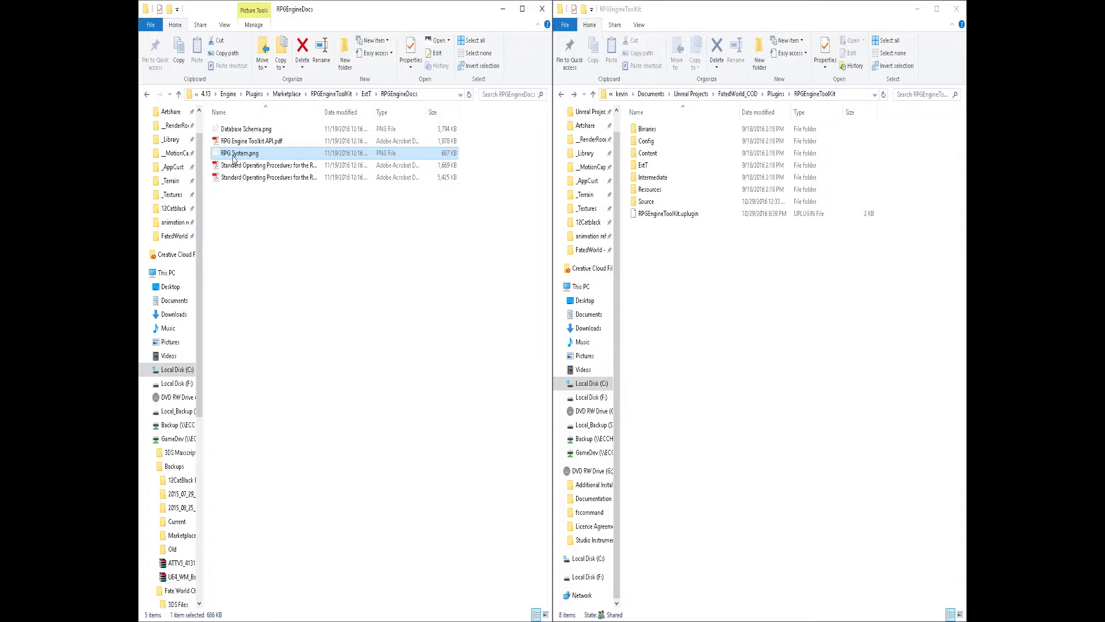
Step: Go back to ExtT, open RPGTools and select DatabaseManager.zip
key("BackSpace")
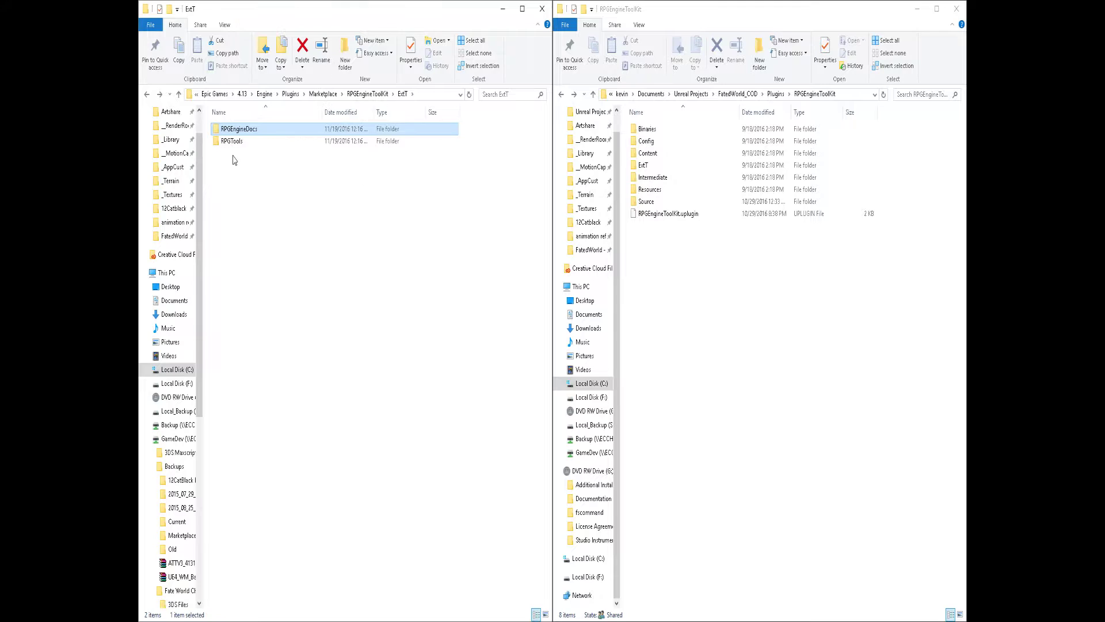
key("Down")
key("Return")
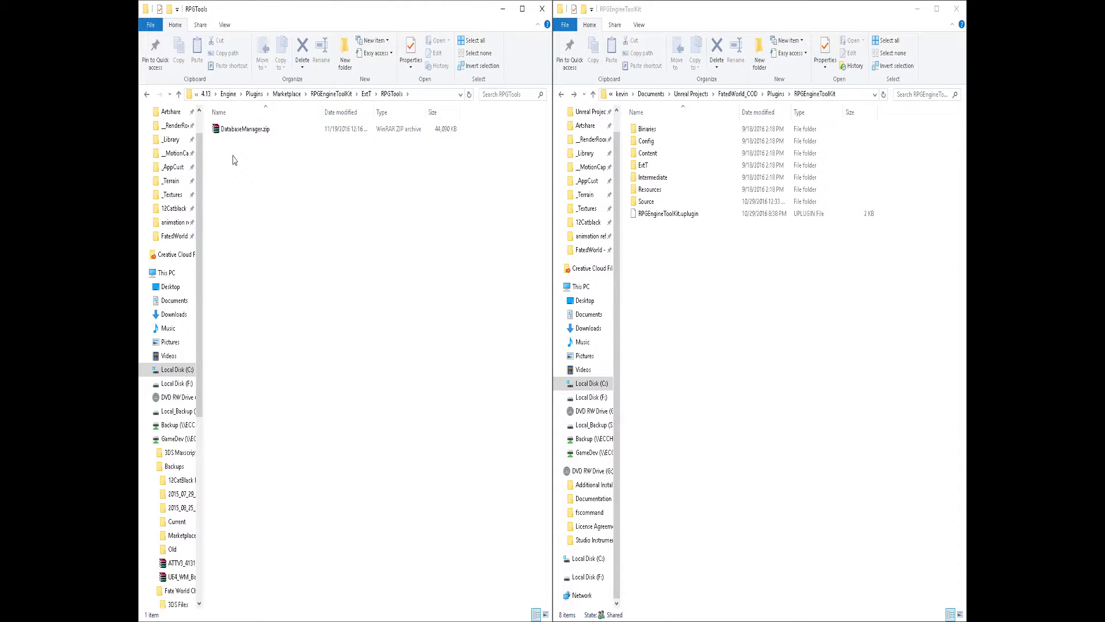
key("Down")
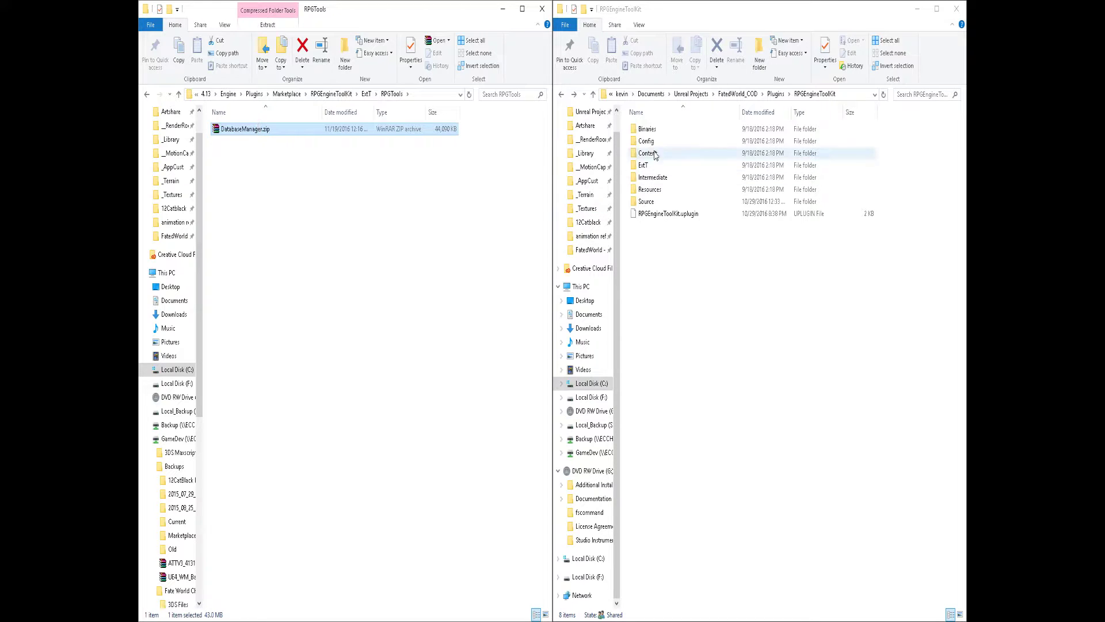
Step: Extract DatabaseManager.zip into the Unreal Projects folder in the right window
left_click(742, 94)
left_click(734, 93)
left_click(751, 94)
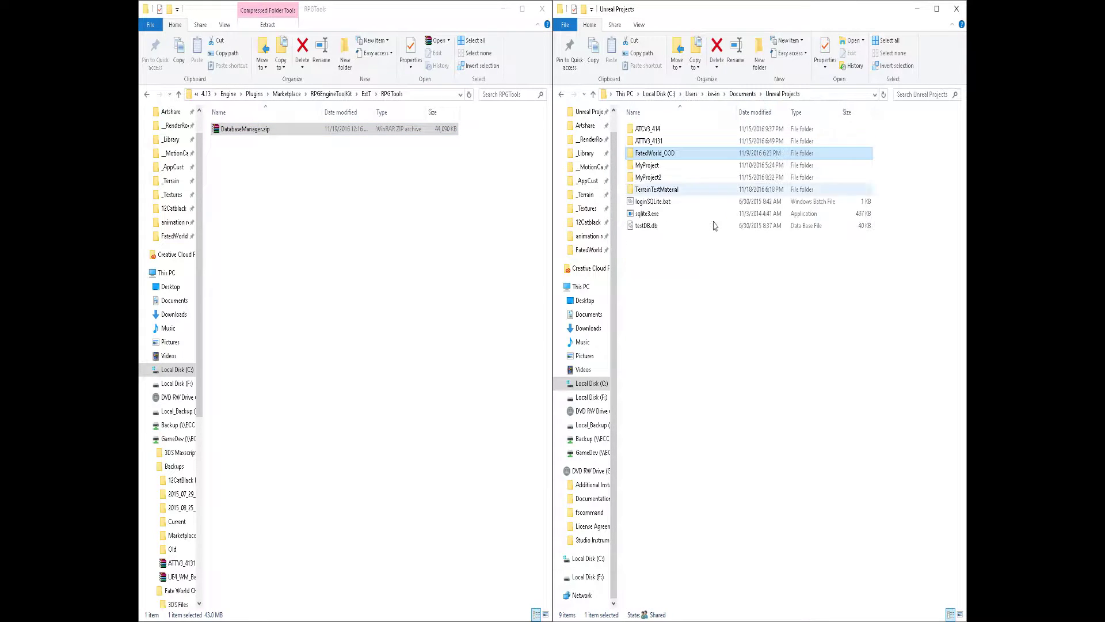
left_click_drag(271, 131, 764, 333)
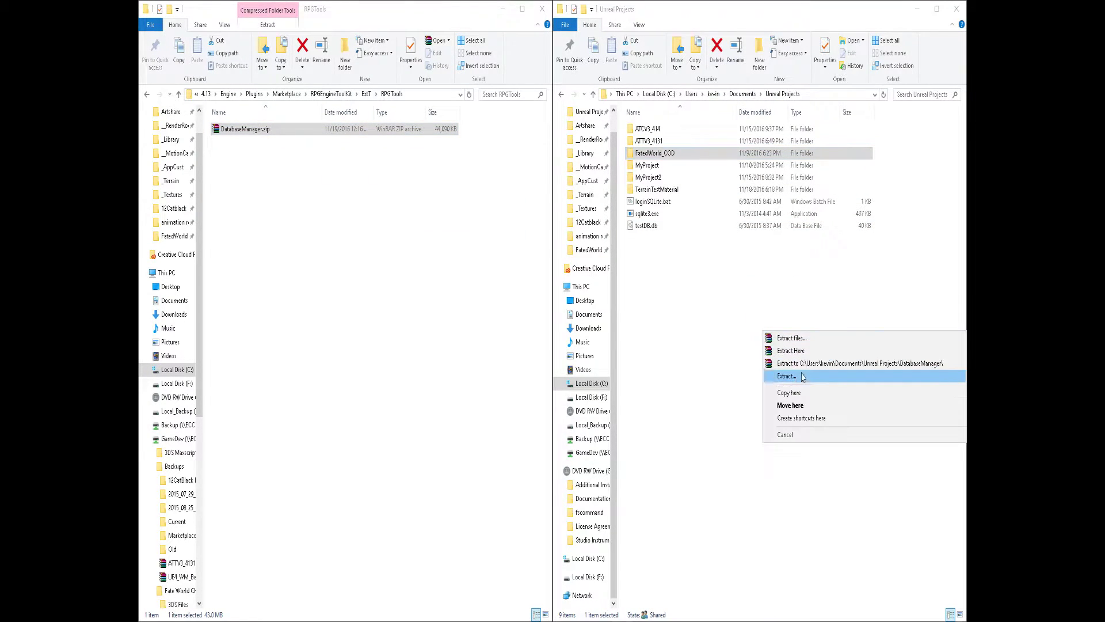
left_click(804, 363)
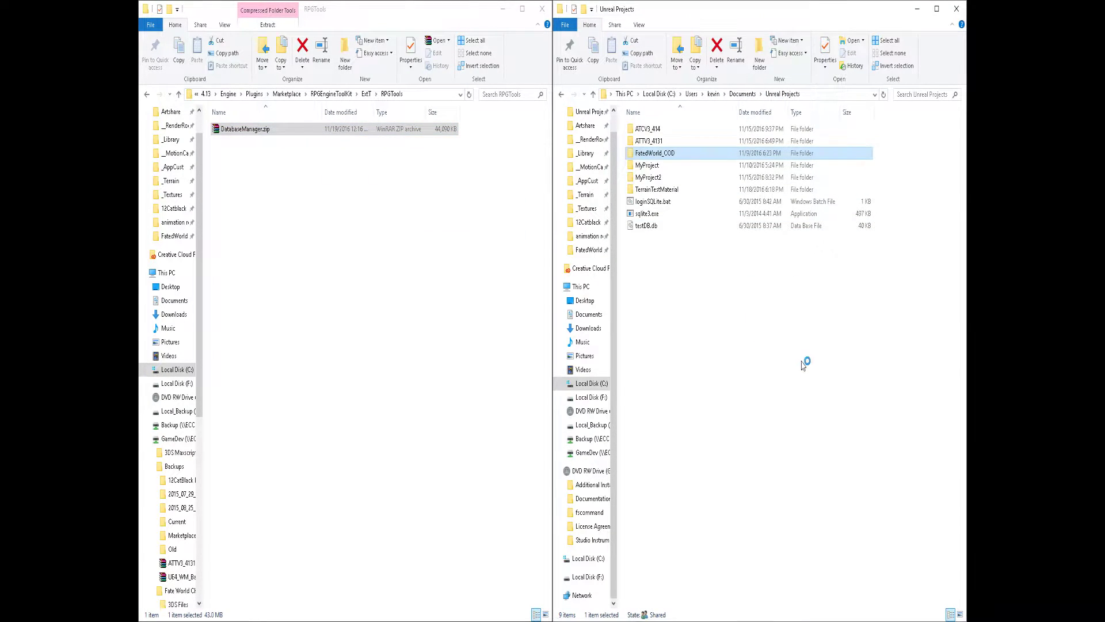
Step: Open DatabaseManager > RPG Toolkit Data Manager and launch its solution file in Visual Studio
left_click(685, 340)
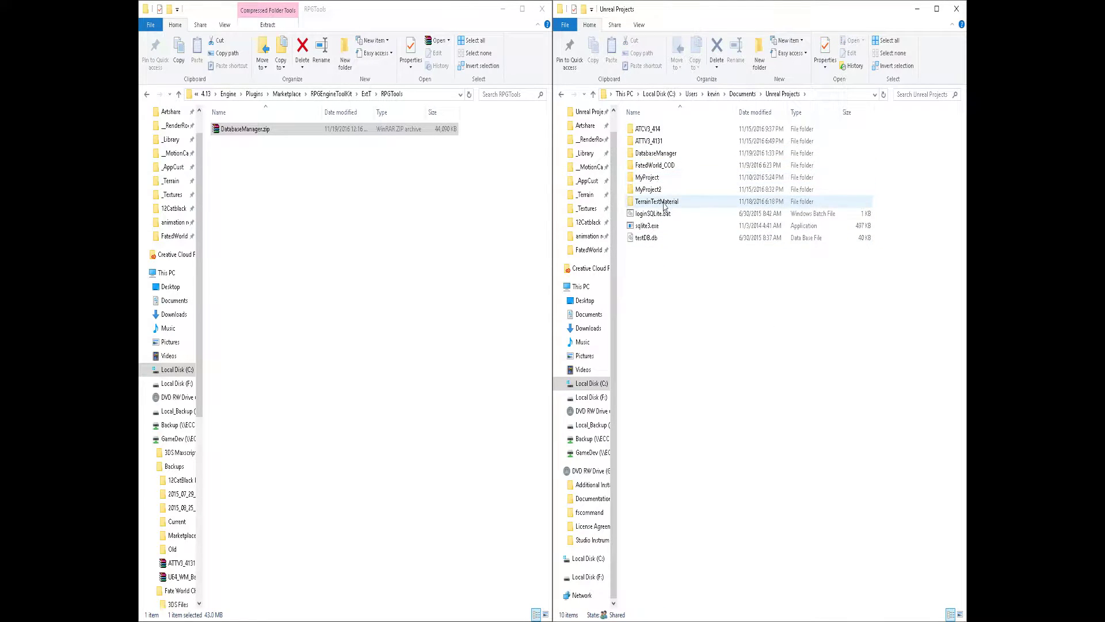
left_click(730, 154)
double_click(731, 154)
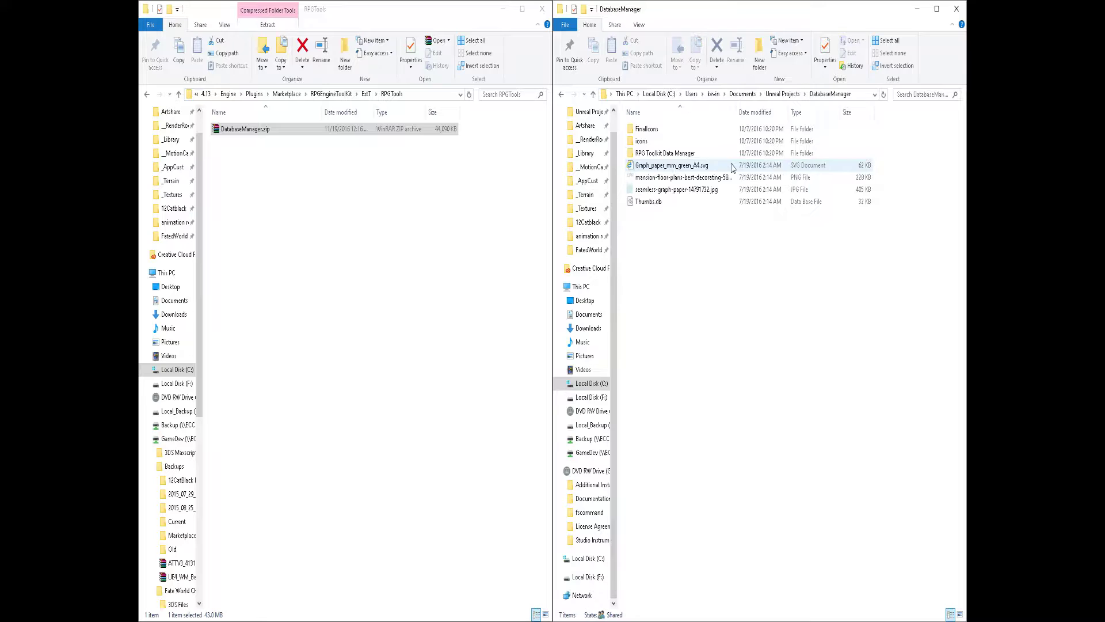
key("Down")
key("Down")
key("Down")
key("Down")
key("Up")
key("Up")
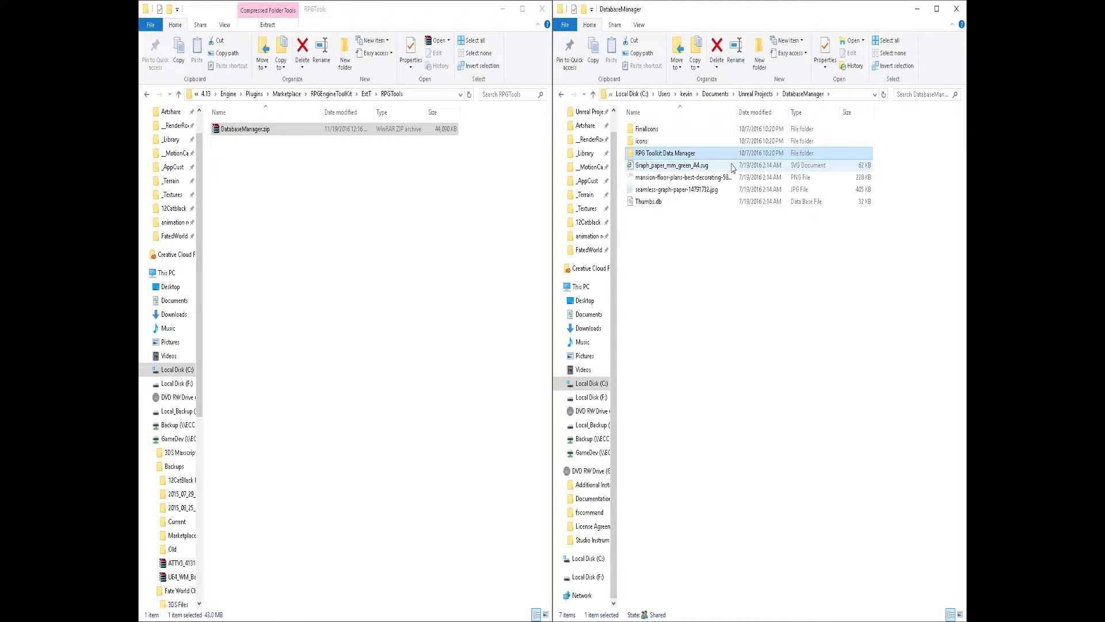
key("Return")
key("Down")
key("Down")
key("Down")
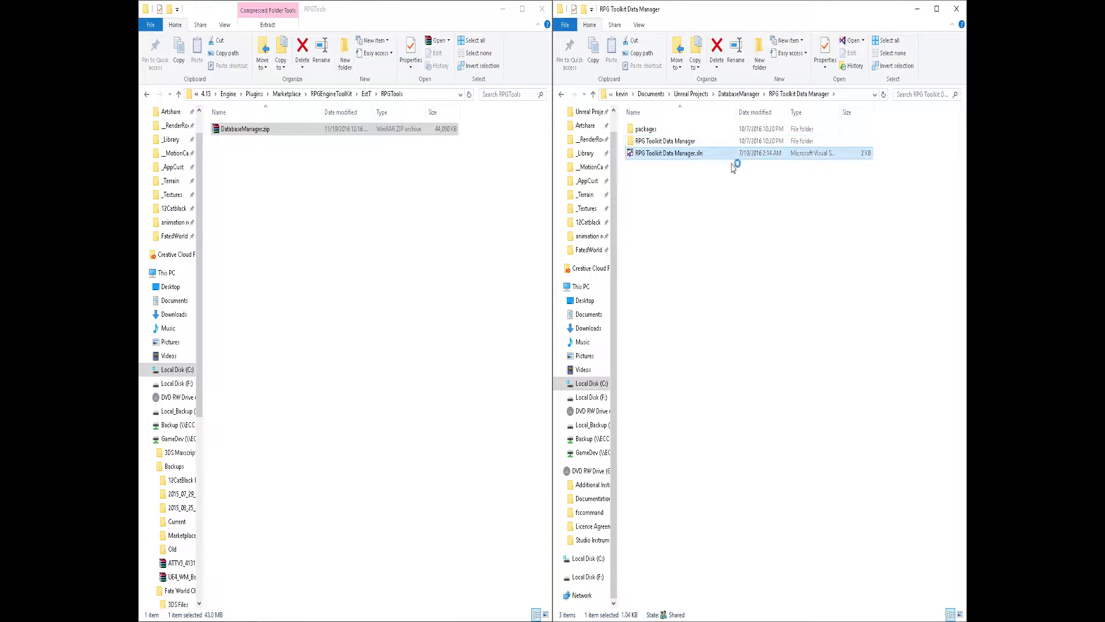
key("Return")
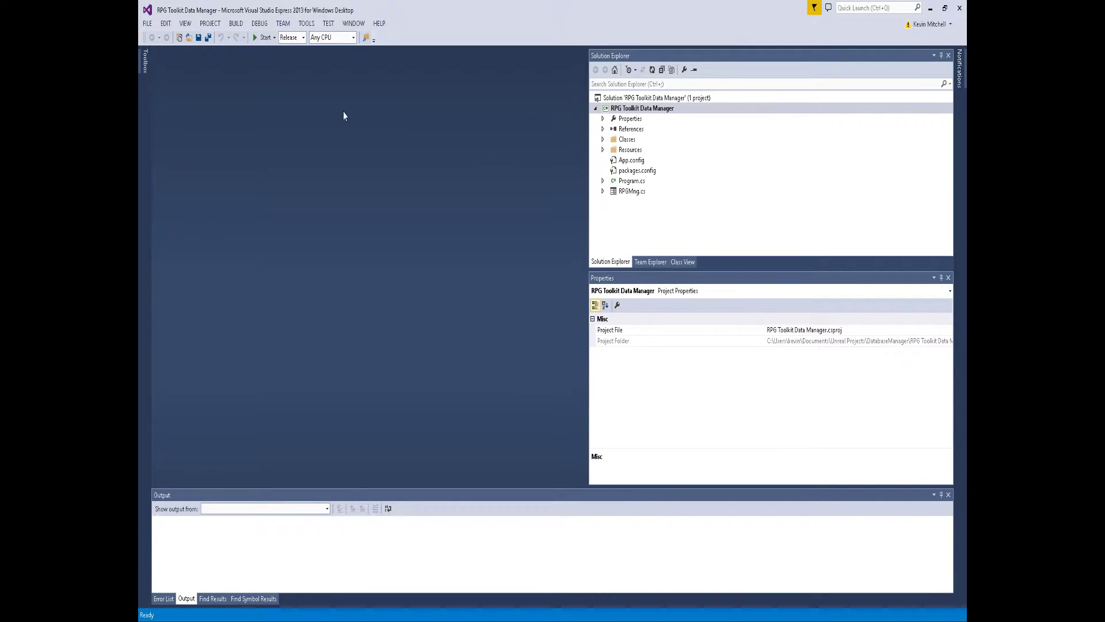
Step: Build and run the Data Manager app, then view and dismiss its File menu options
left_click(262, 38)
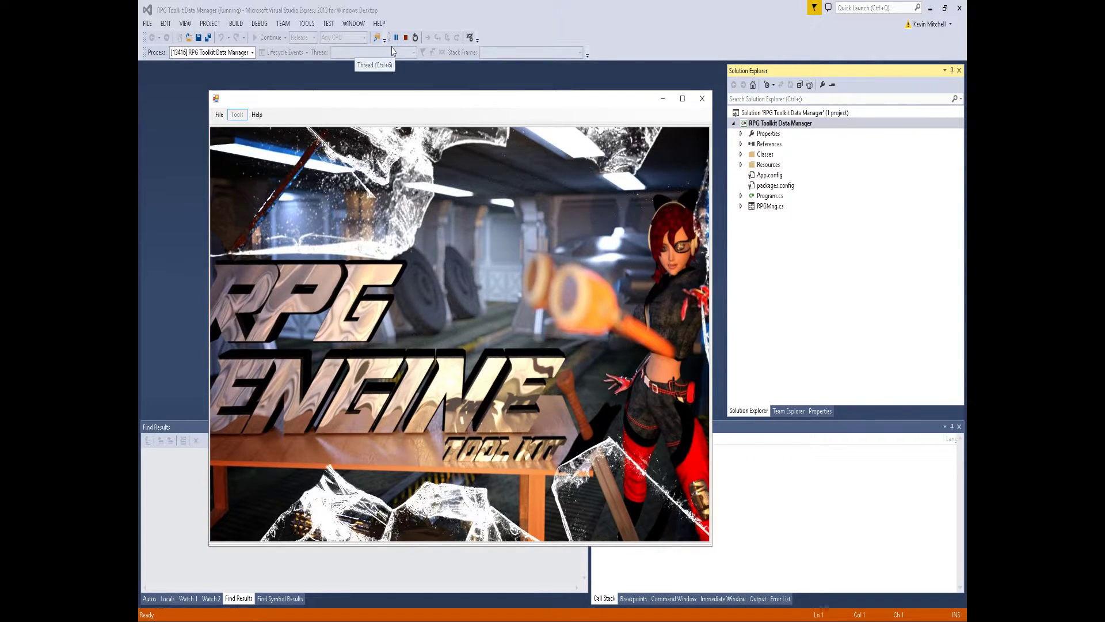
left_click(220, 115)
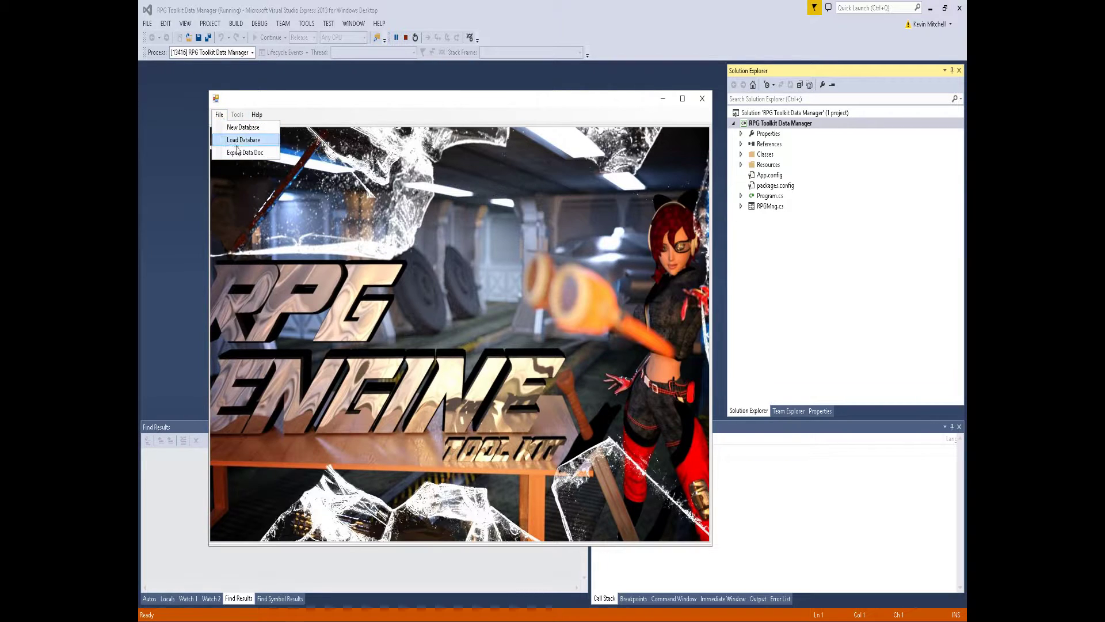
left_click(238, 116)
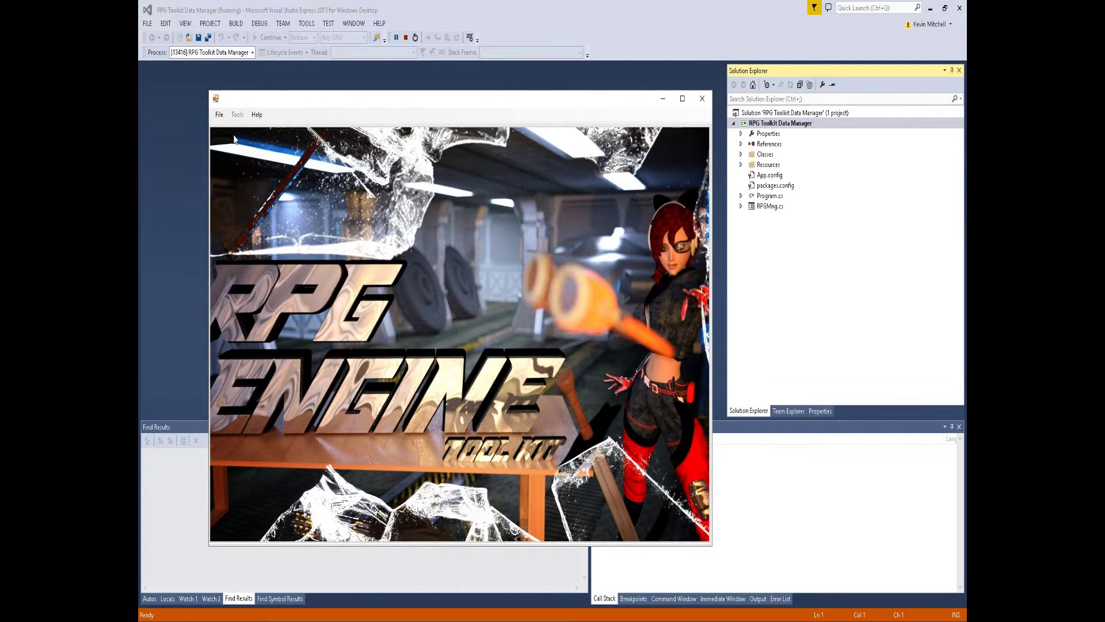
Step: Stop the running app and open RPGMng.cs from the Classes folder in the form designer
left_click(702, 98)
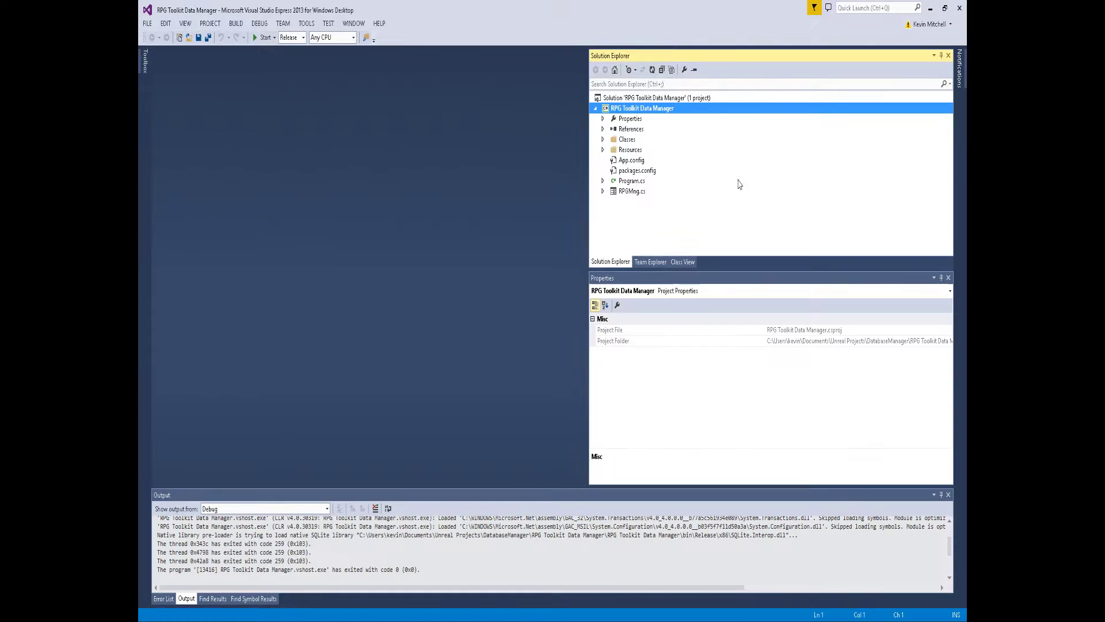
left_click(603, 139)
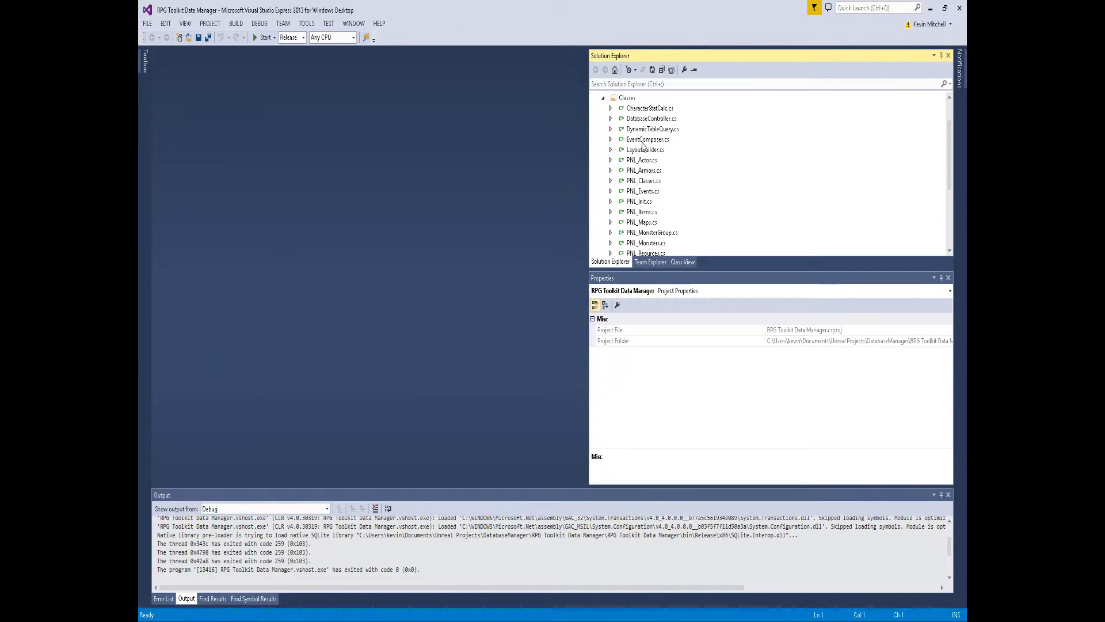
scroll(645, 231, "down", 4)
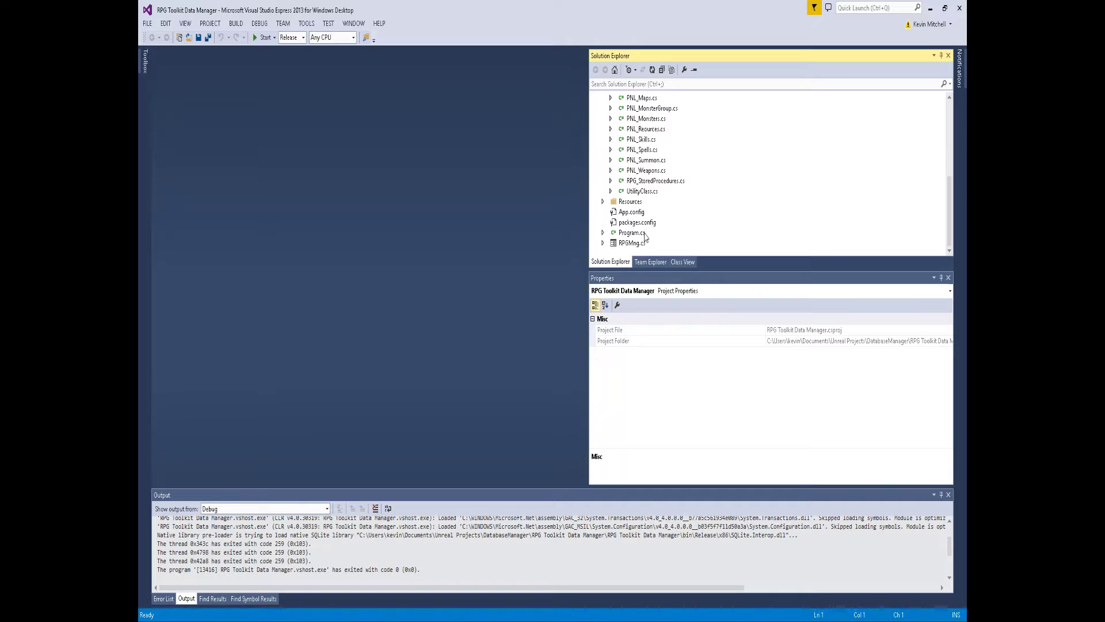
left_click(628, 244)
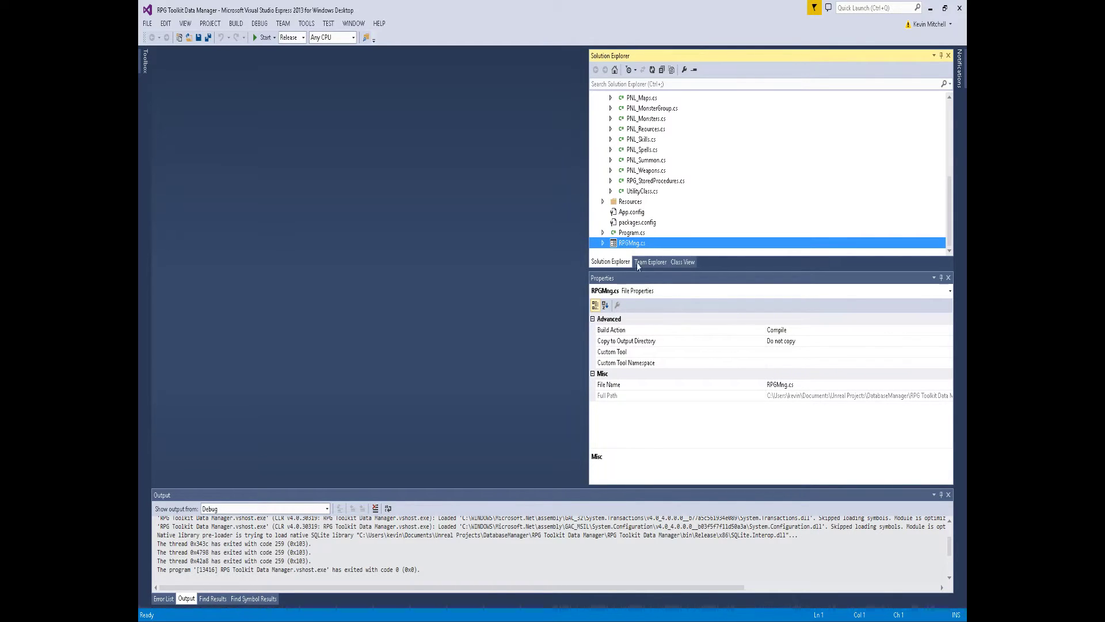
double_click(620, 245)
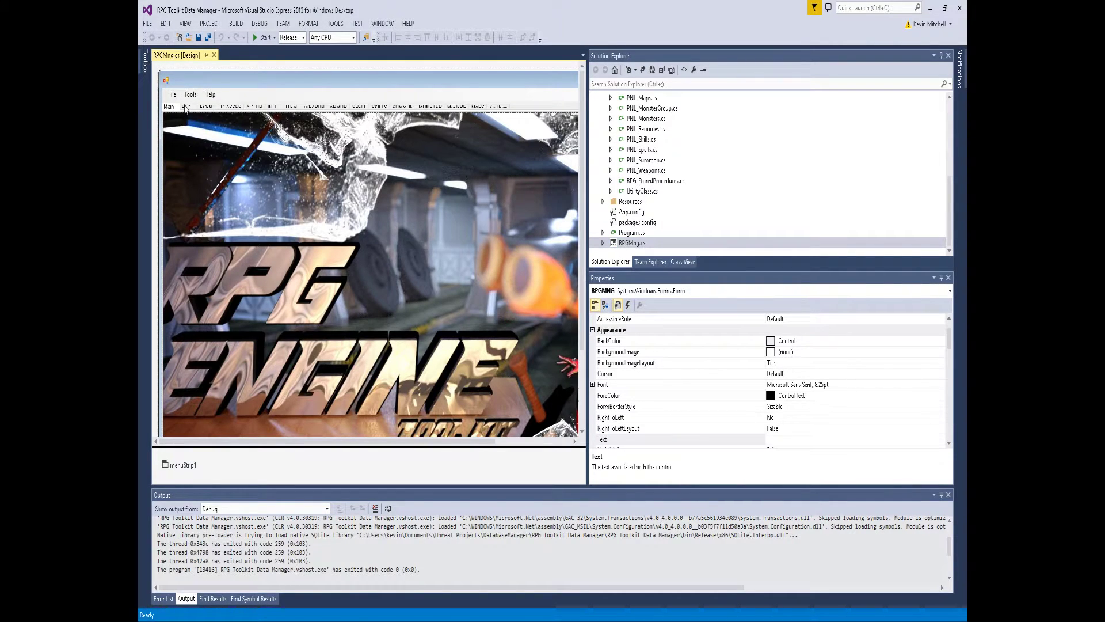
Step: View the form's BLD, EVENT, CLASSES, ACTOR and INIT tab pages
left_click(186, 107)
left_click(185, 107)
left_click(210, 107)
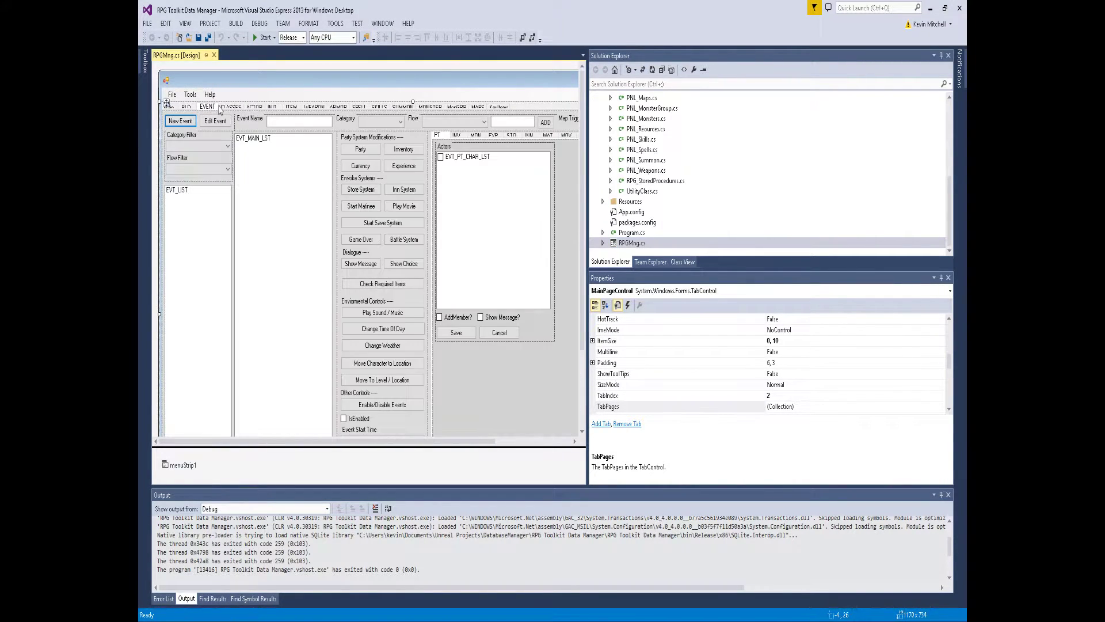
left_click(230, 107)
left_click(254, 107)
left_click(272, 107)
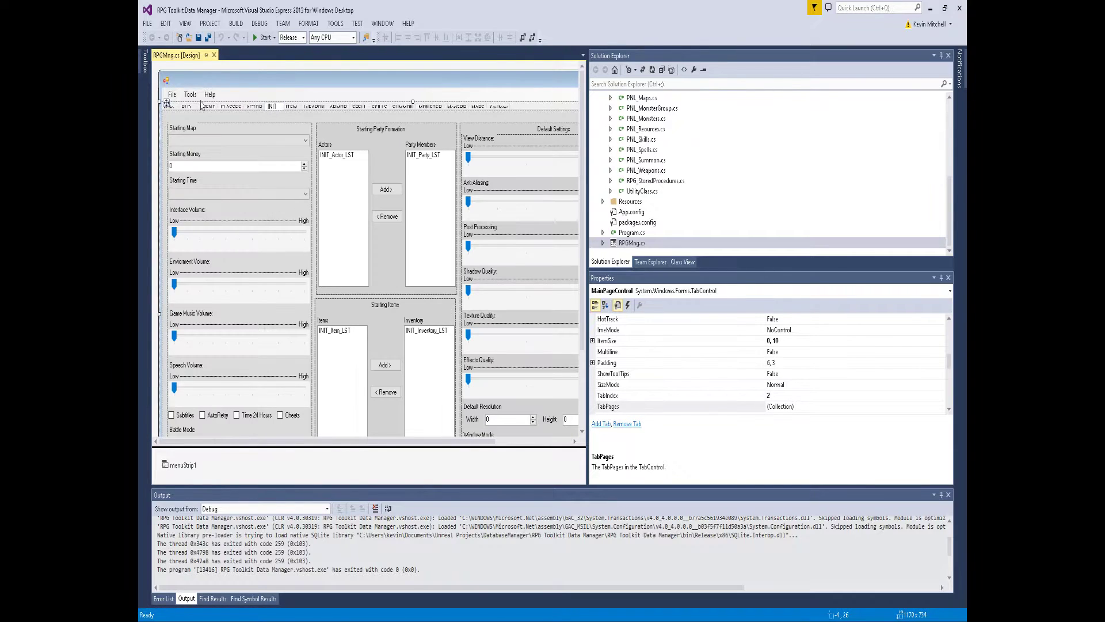
Step: Step through the tab pages again from BLD through ITEM and WEAPON to ARMOR
left_click(194, 107)
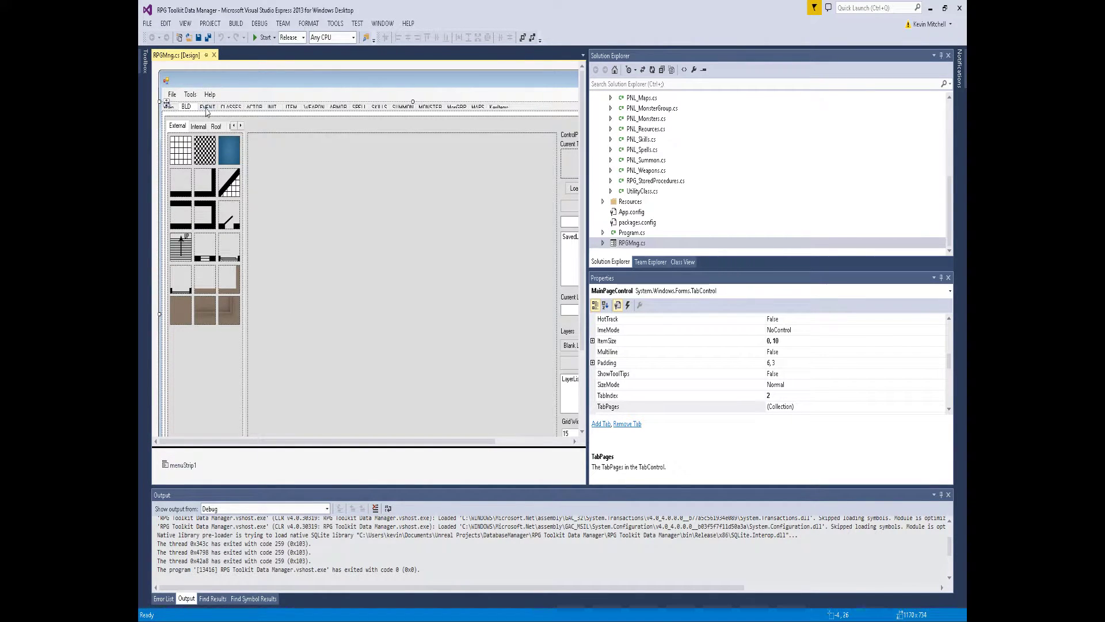
left_click(207, 108)
left_click(230, 107)
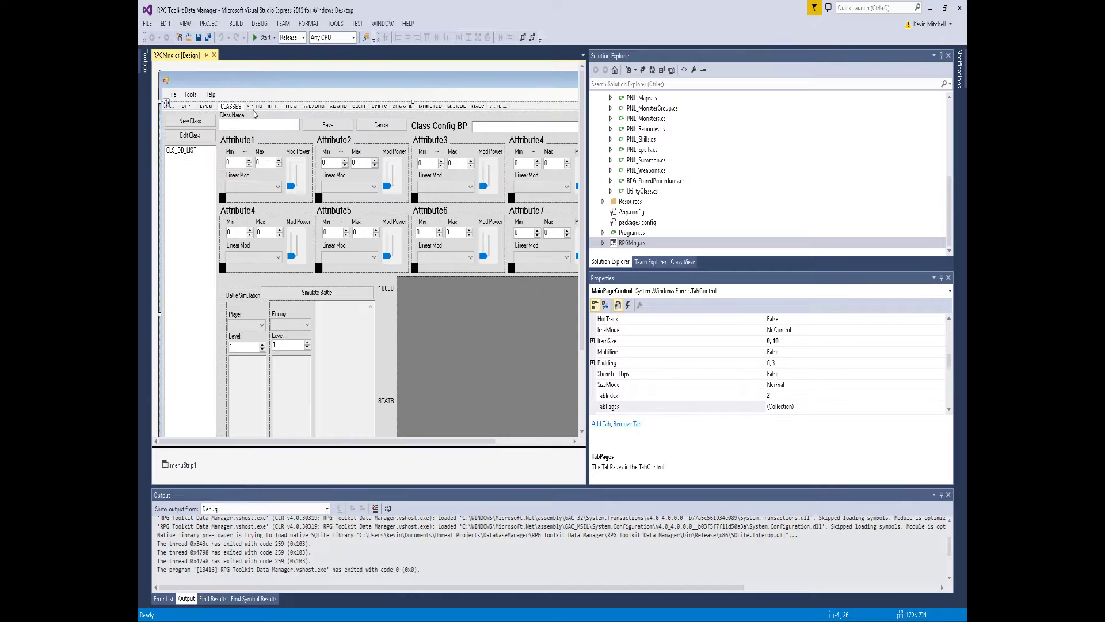
left_click(254, 107)
left_click(272, 107)
left_click(291, 107)
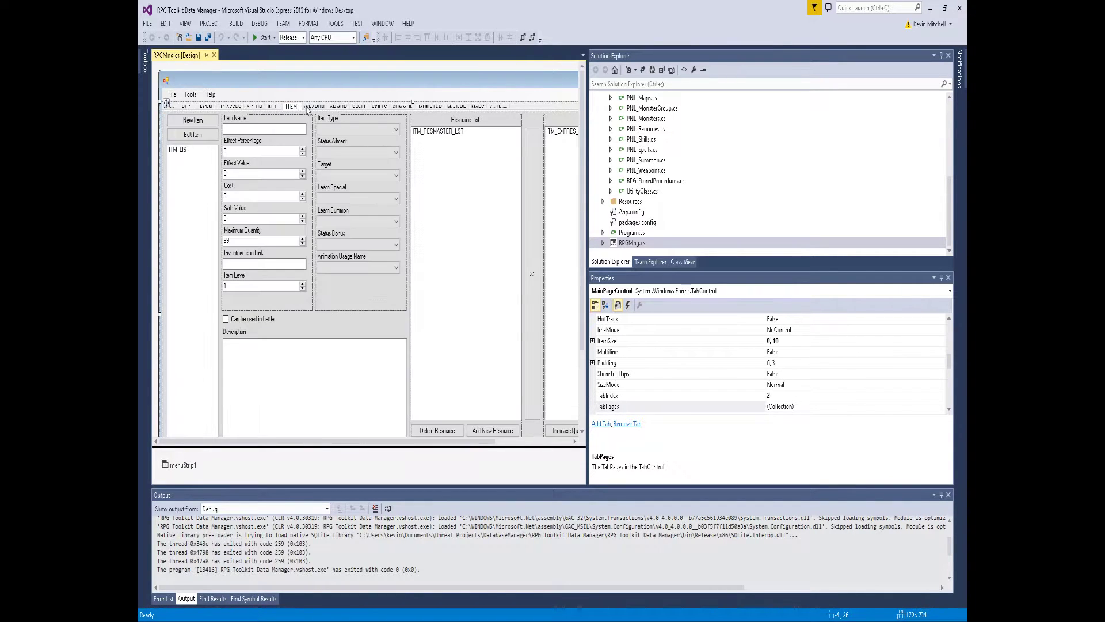
left_click(313, 107)
left_click(338, 107)
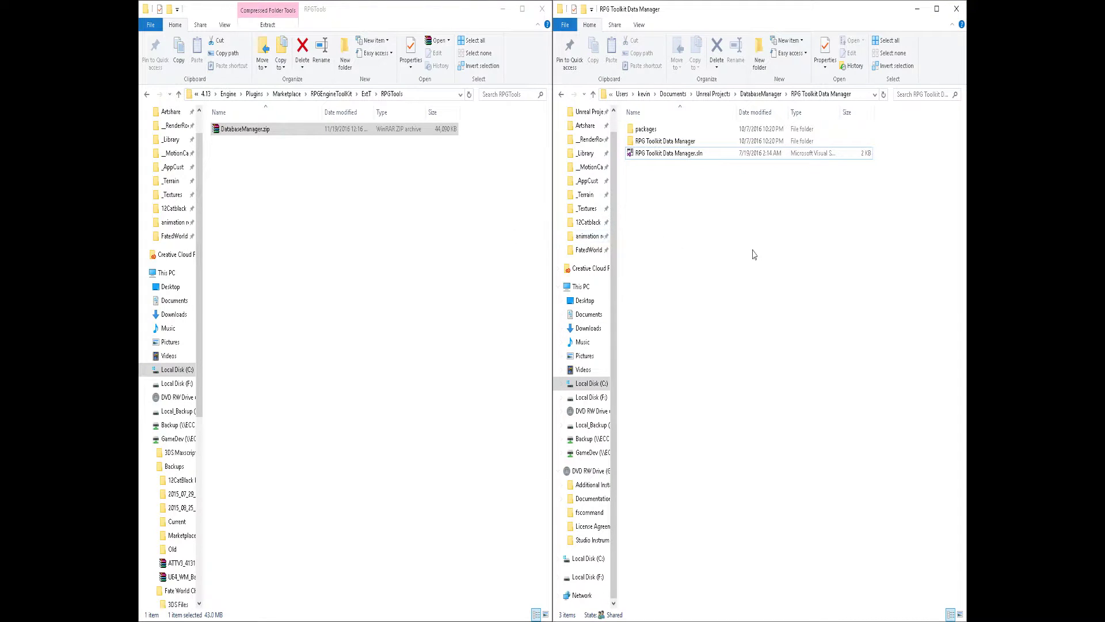
Step: Return the right window to Unreal Projects and clear the selections in both Explorer windows
key("BackSpace")
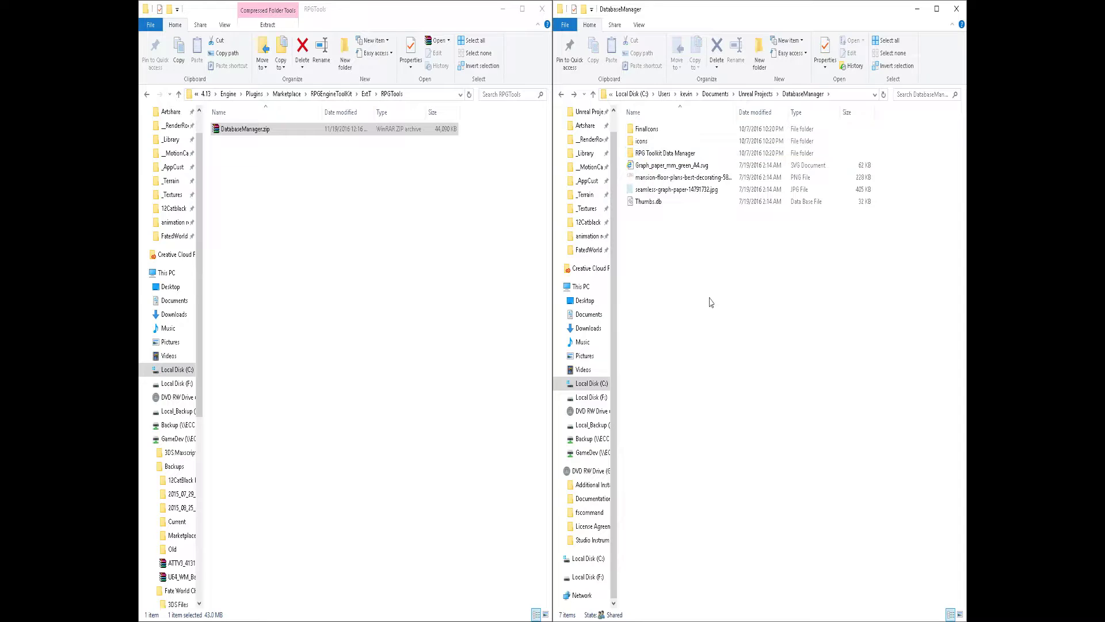
key("BackSpace")
left_click(707, 323)
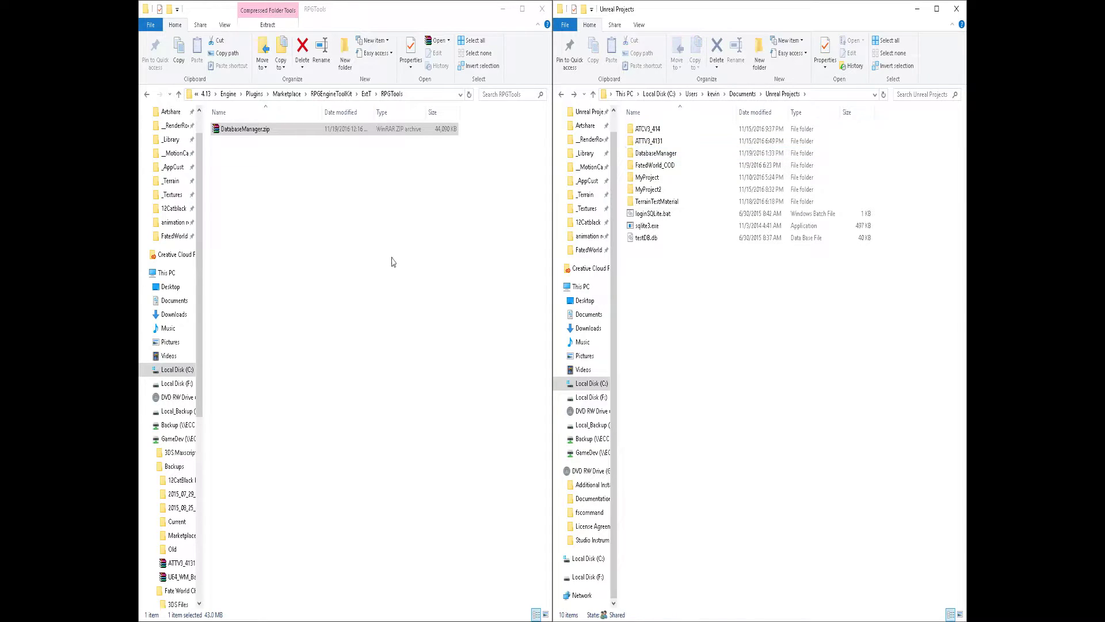
left_click(285, 261)
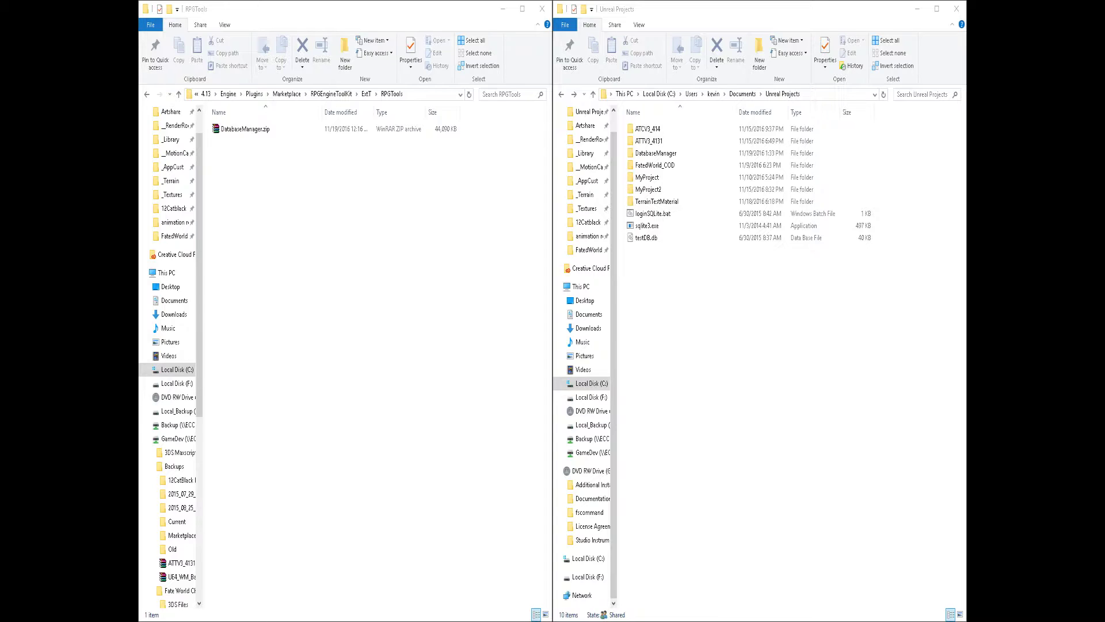
left_click(433, 196)
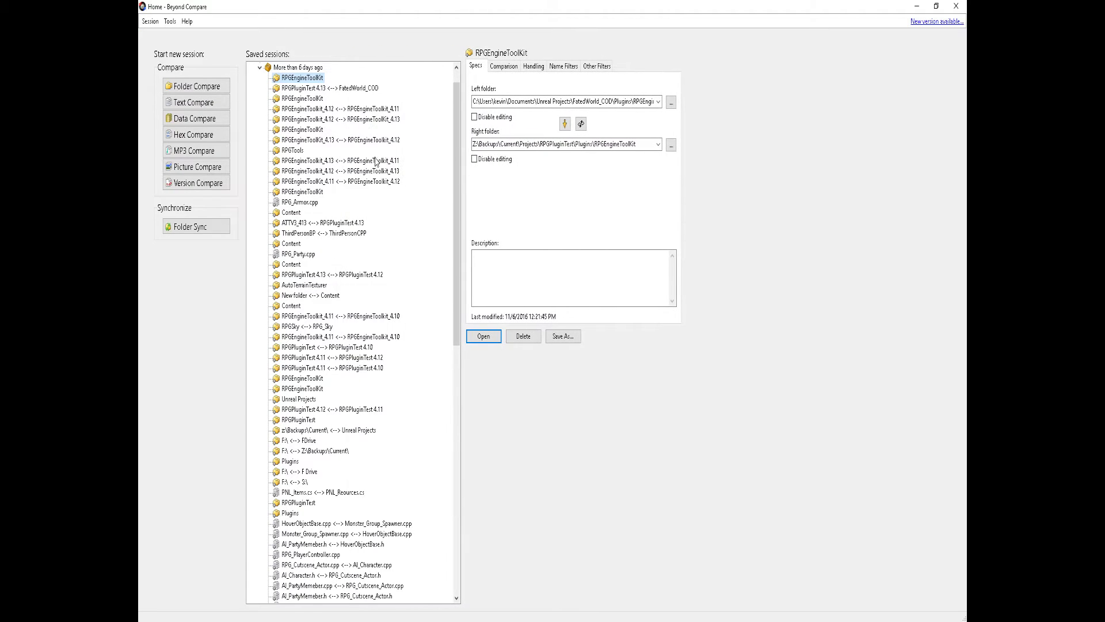
left_click(349, 90)
double_click(348, 90)
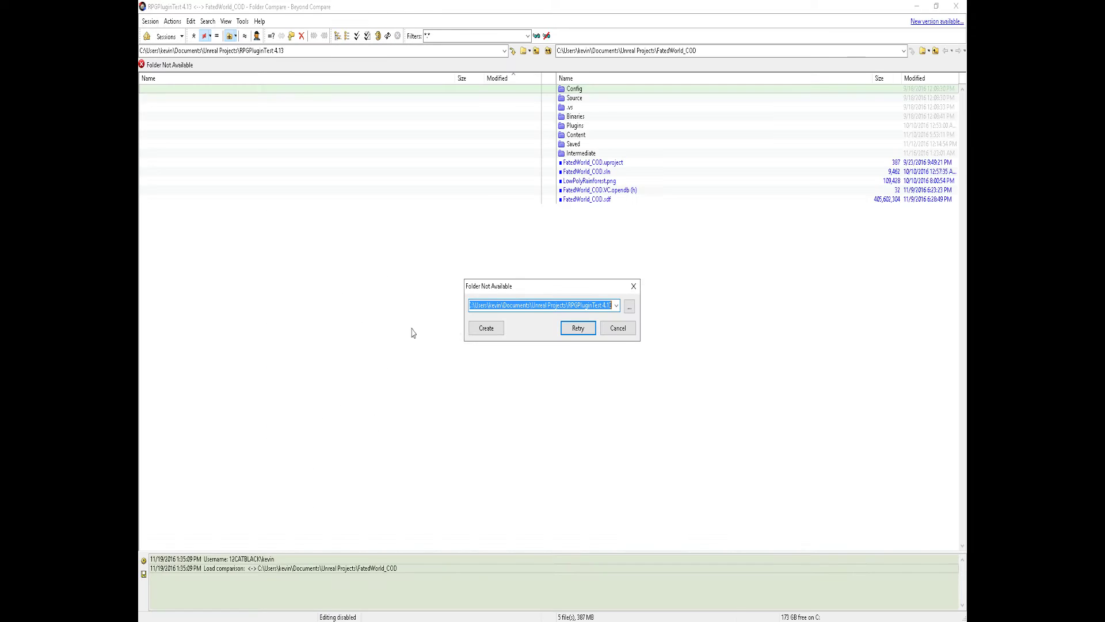
left_click(617, 325)
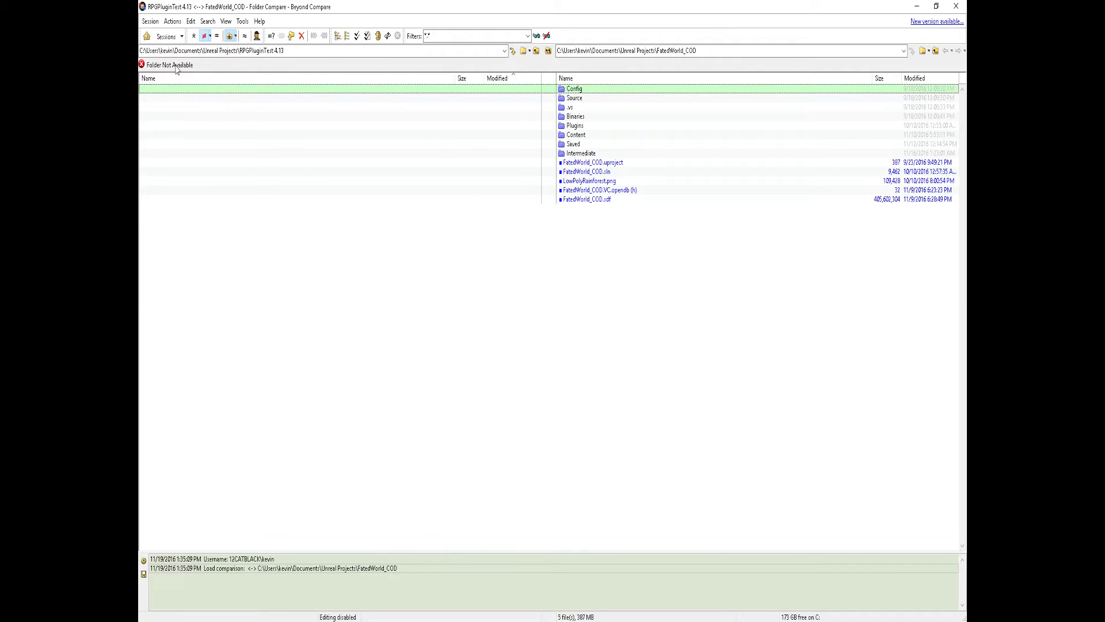
left_click(147, 36)
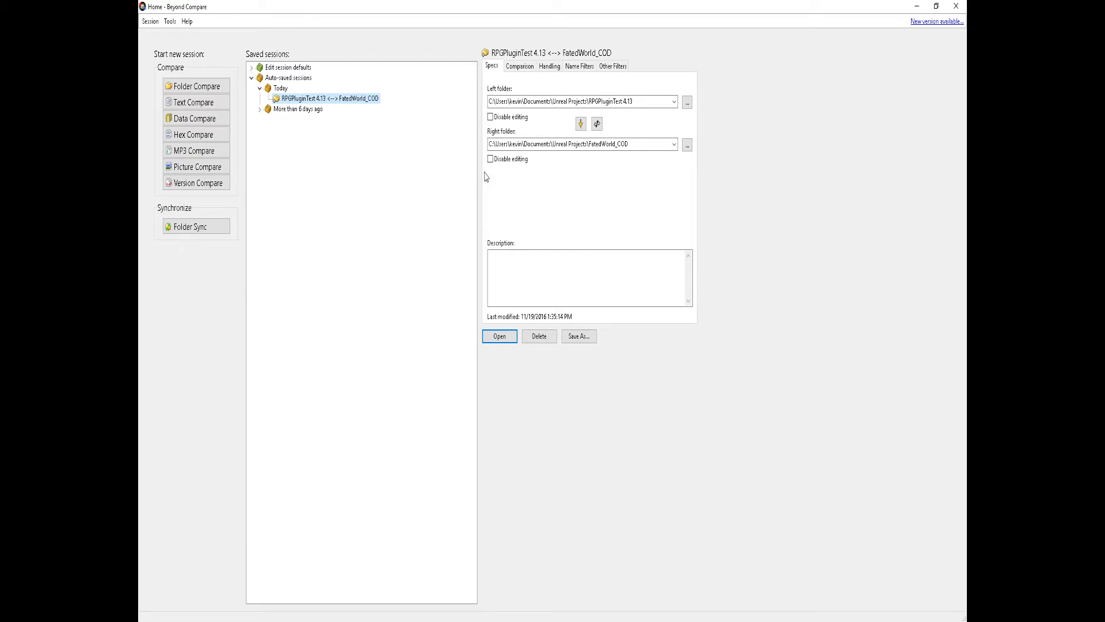
left_click(956, 7)
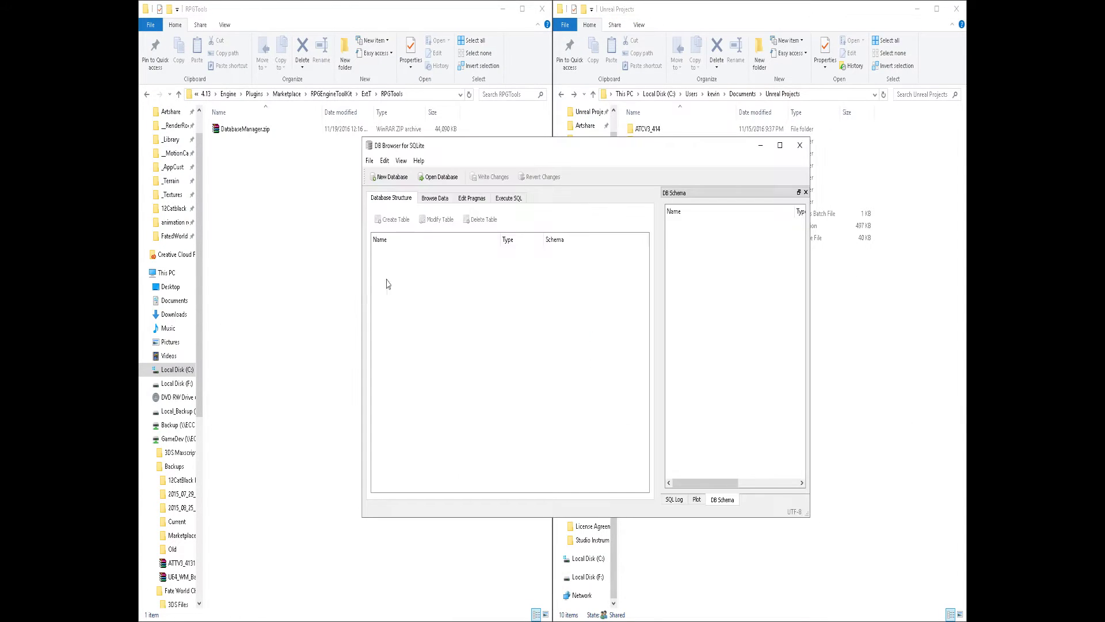
Step: Start opening a database and navigate from Unreal Projects into the FatedWorld_COD folder
left_click(437, 177)
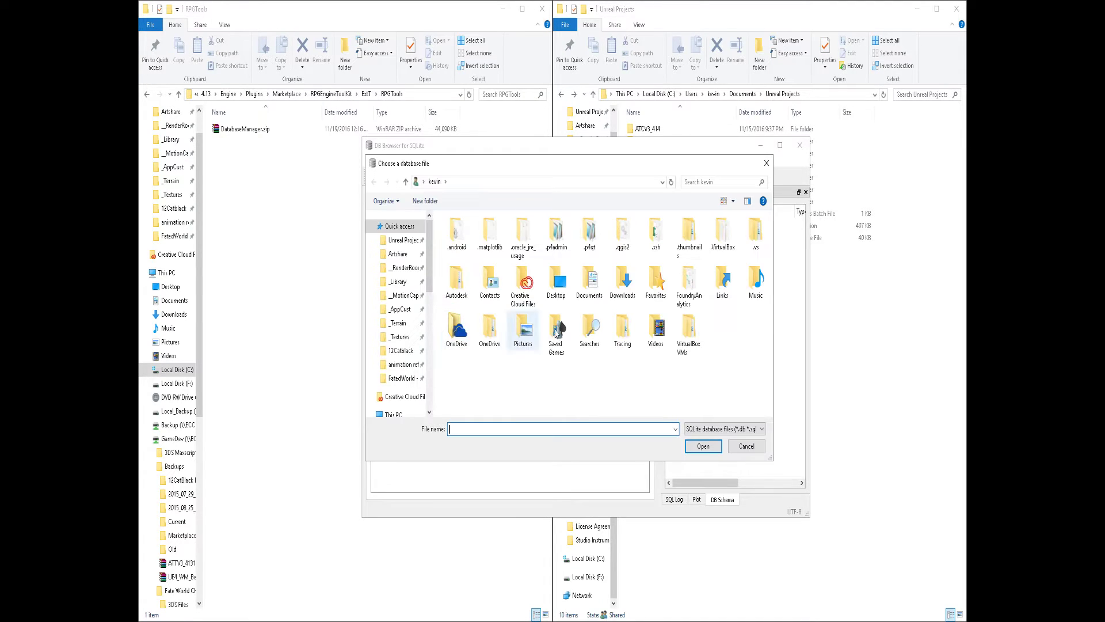
left_click(403, 240)
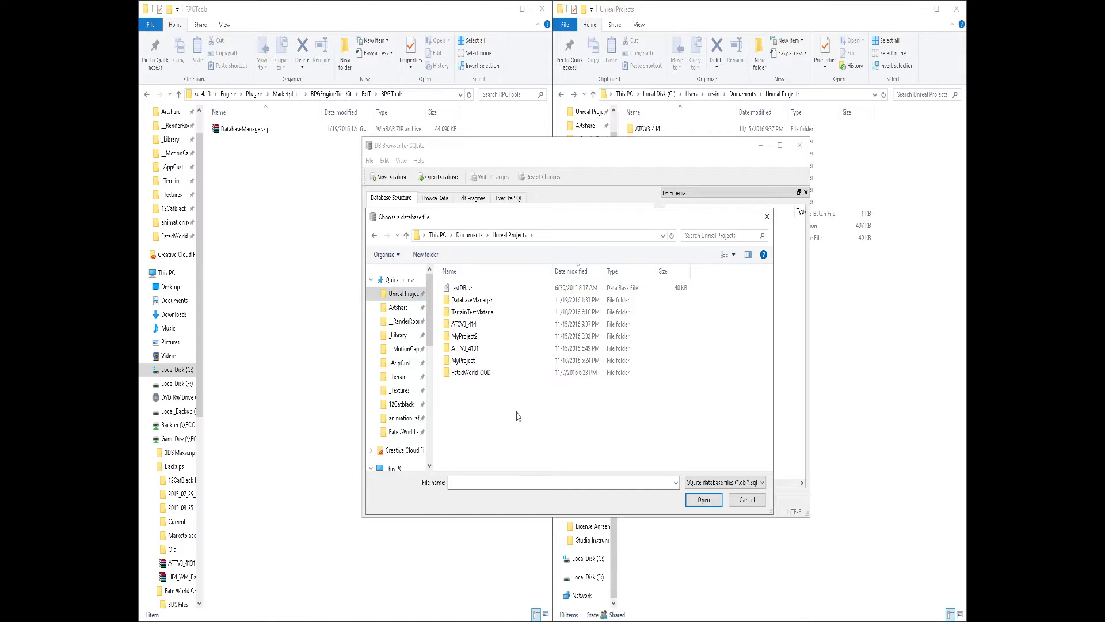
key("d")
key("Up")
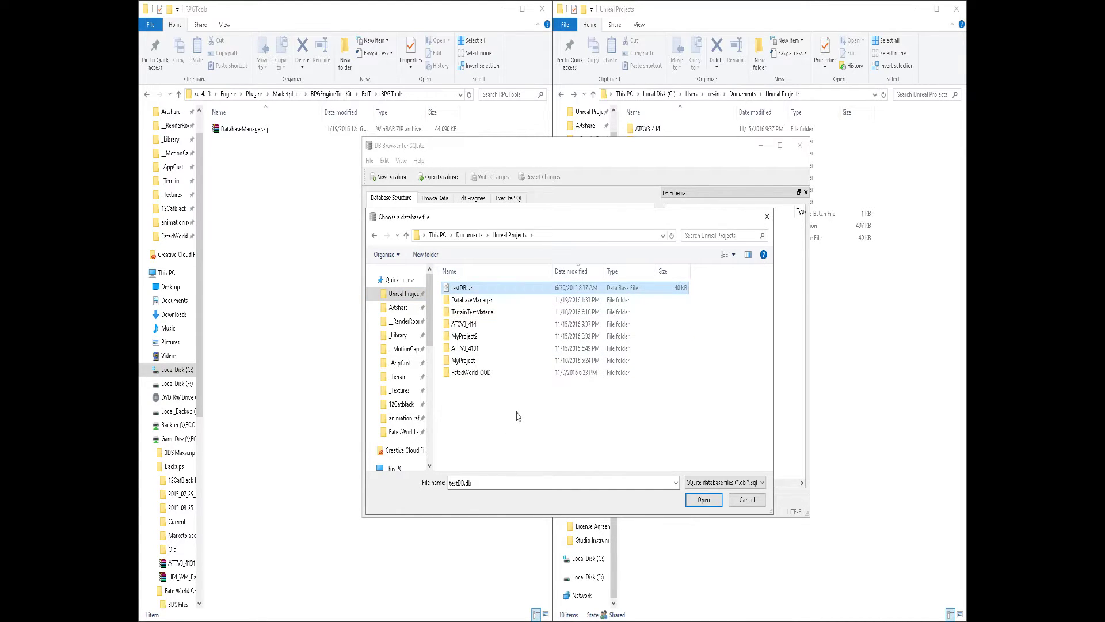
key("Down")
key("Down")
key("Down")
key("Down")
key("Down")
key("Down")
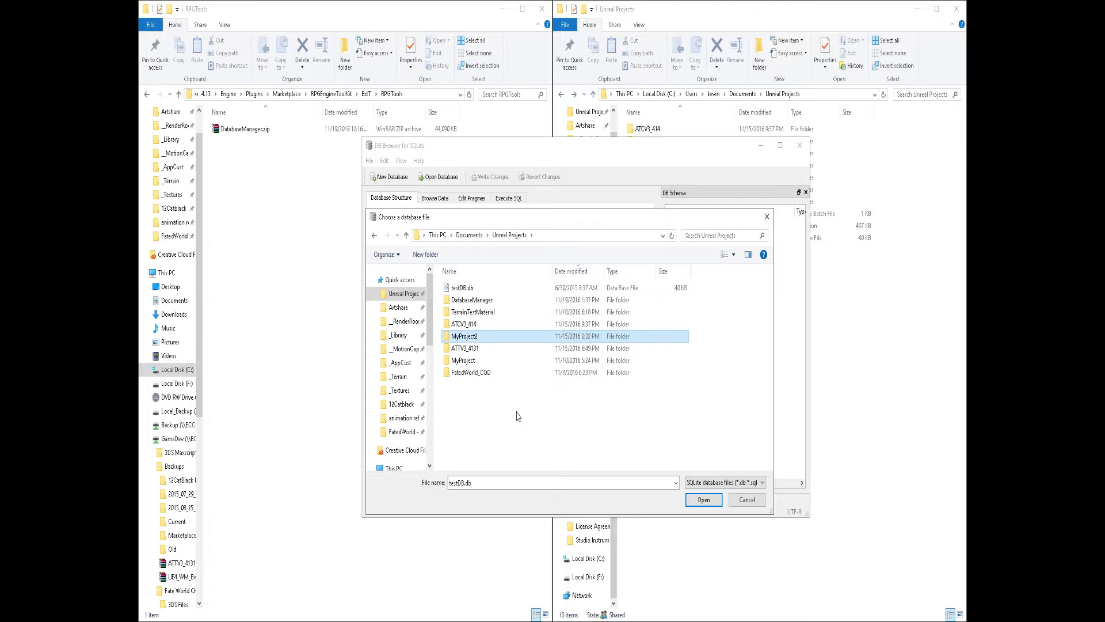
key("Up")
key("Return")
key("BackSpace")
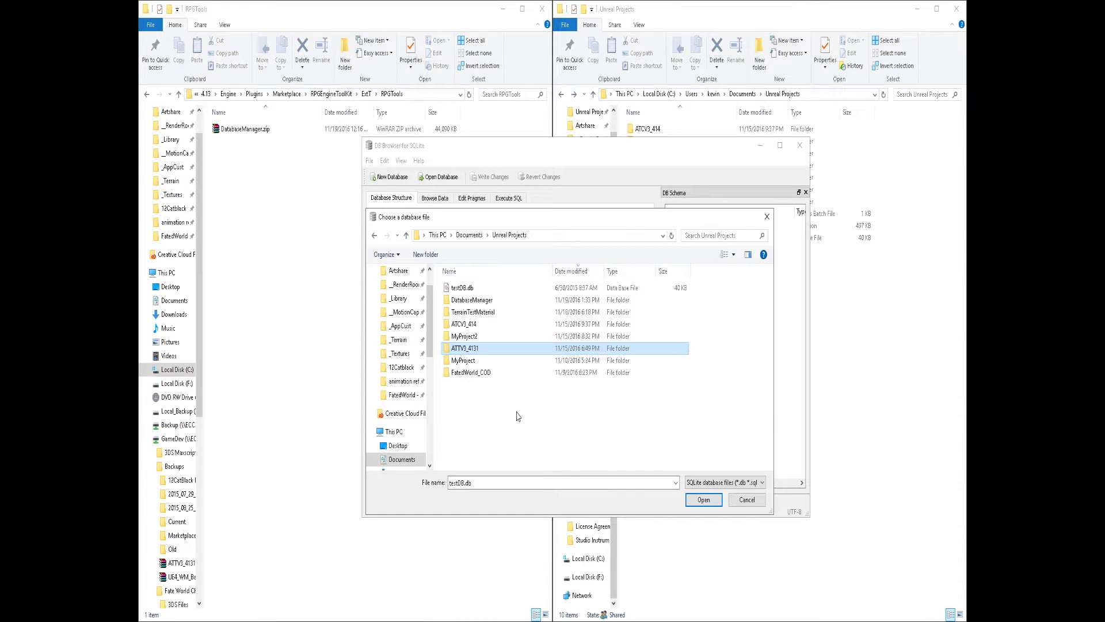
key("Down")
key("Down")
key("Return")
Step: Browse into Content > RPG_SYSTEM > datastores, checking the EVT subfolder on the way
key("Down")
key("End")
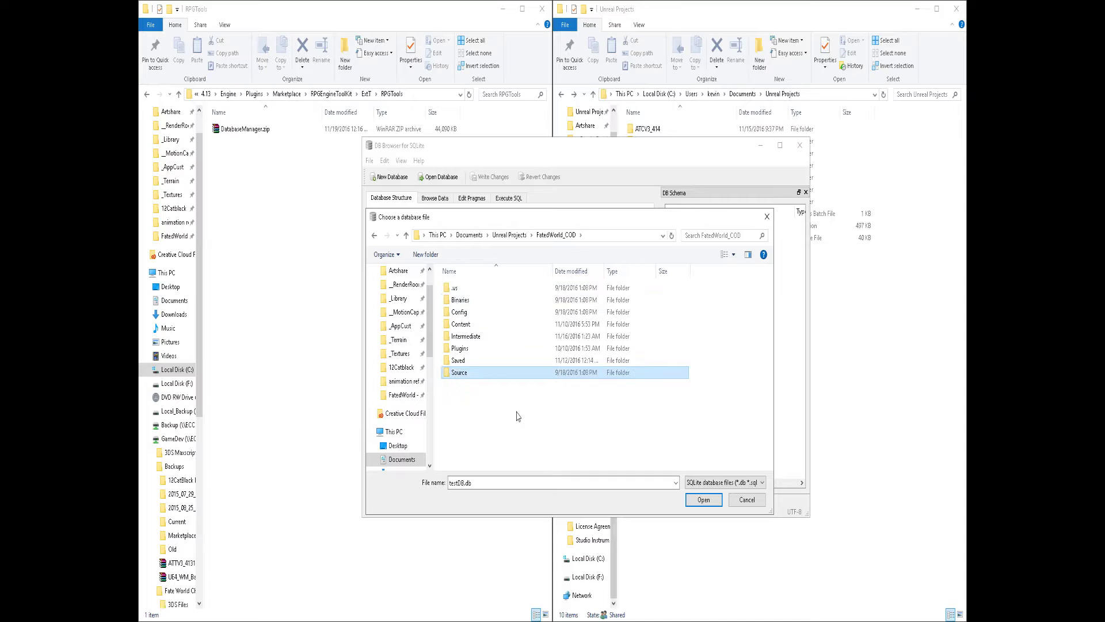
key("Up")
key("Up")
key("Up")
key("Up")
key("Return")
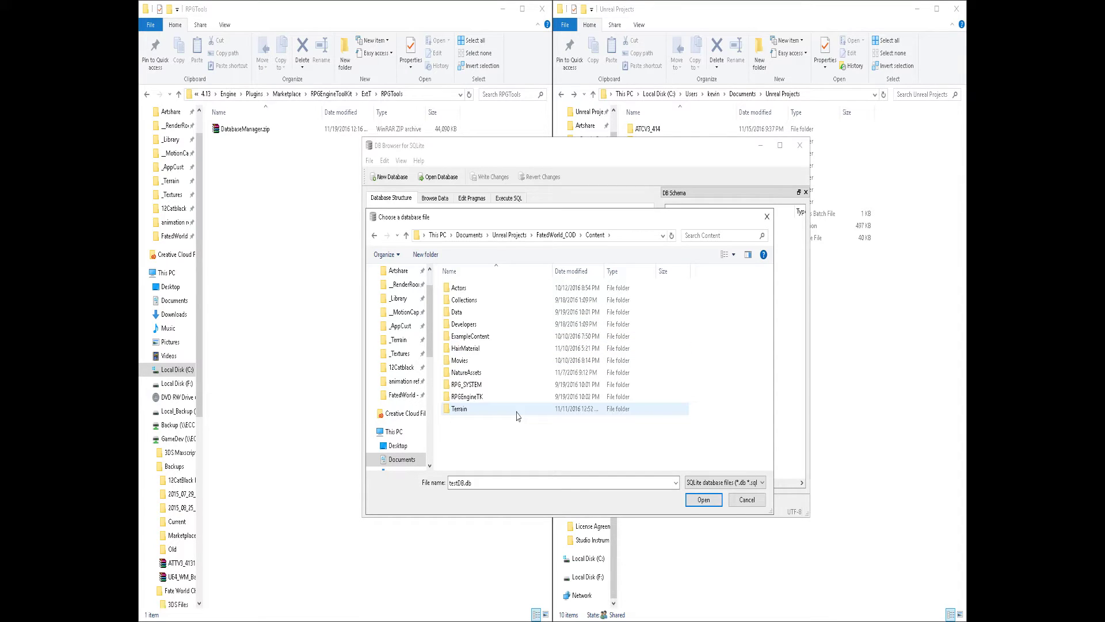
key("Down")
key("Down")
key("Down")
key("Down")
key("Down")
key("Down")
key("Down")
key("Down")
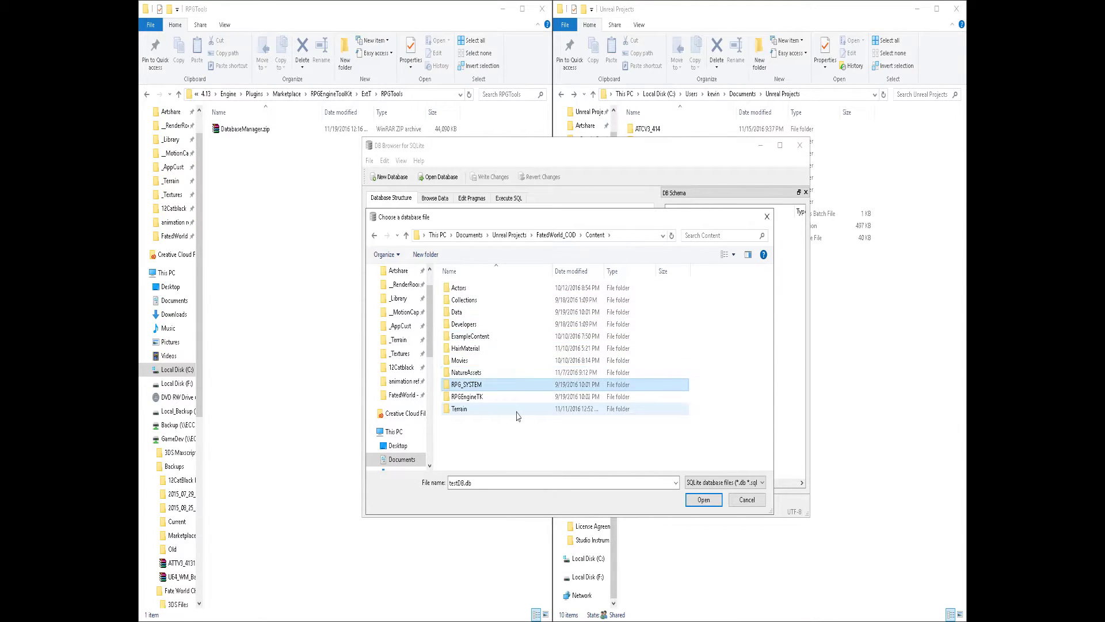
key("Return")
key("Down")
key("Return")
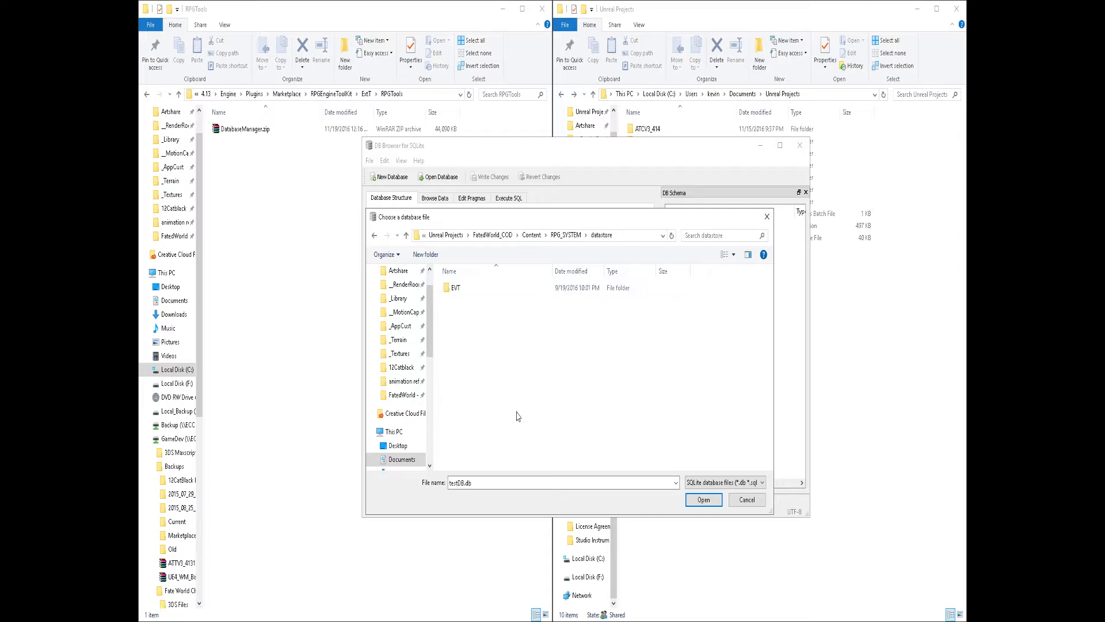
key("Down")
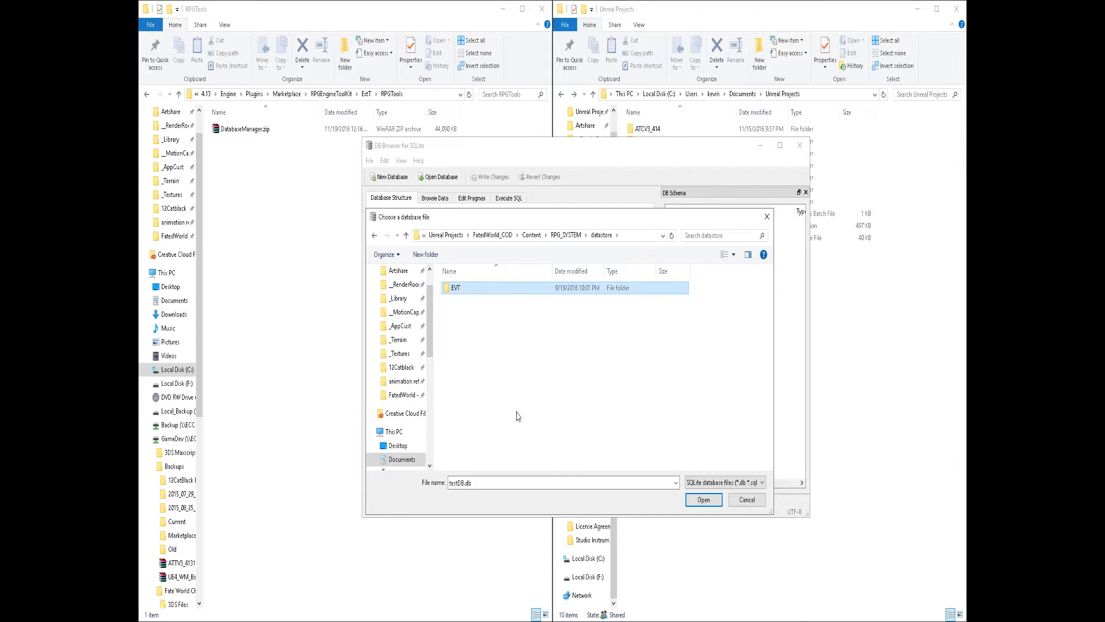
key("Return")
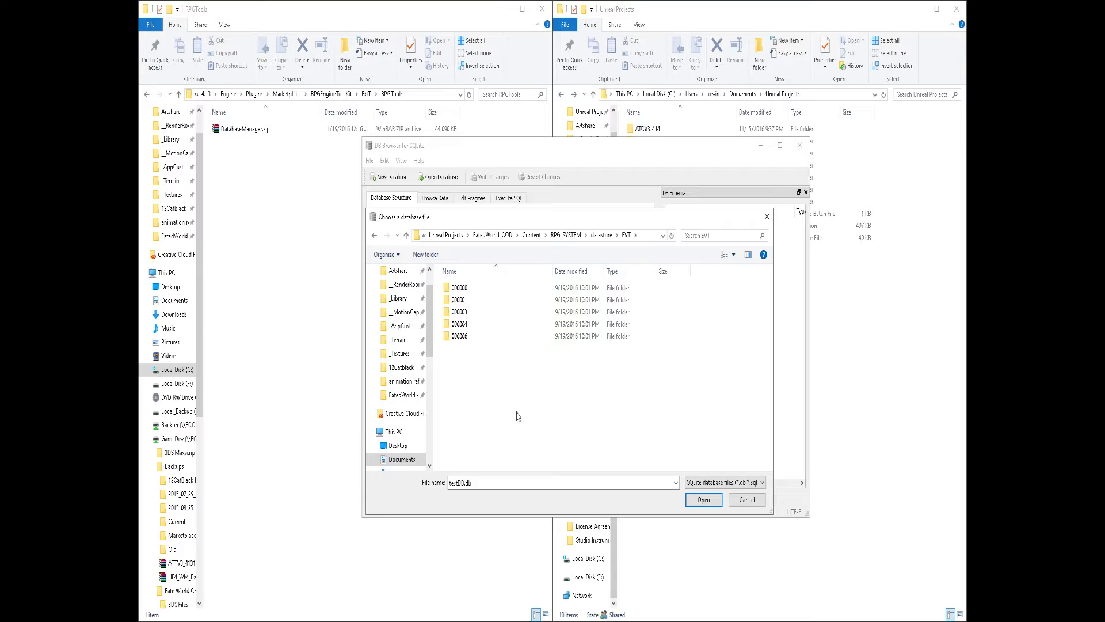
key("BackSpace")
Step: Switch the file filter to All files (*) and open source.rpgdb
left_click(726, 482)
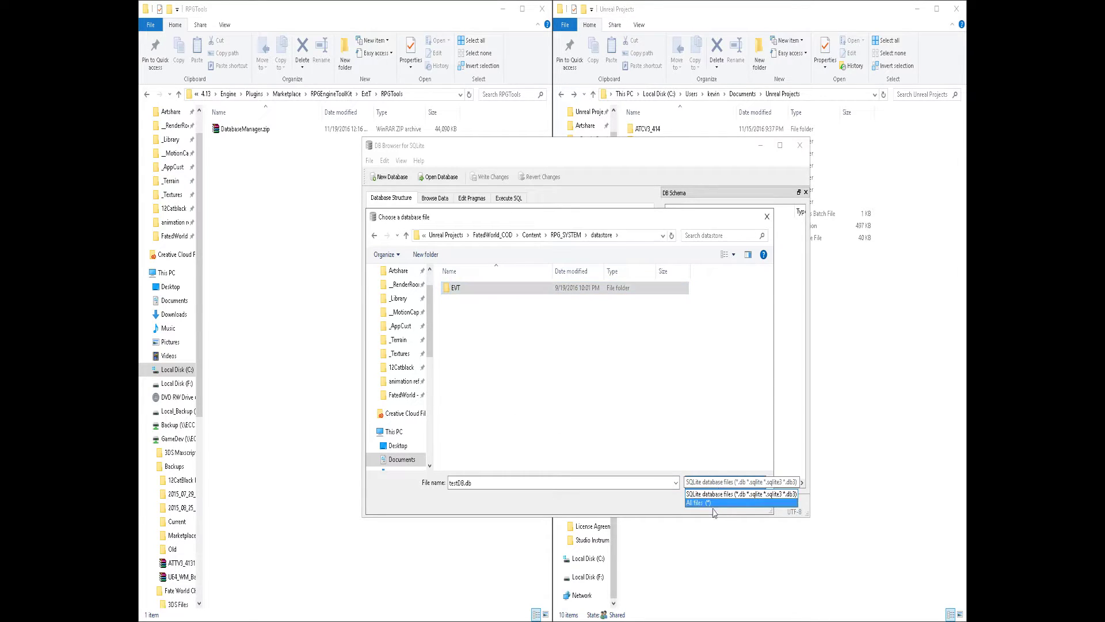
left_click(713, 509)
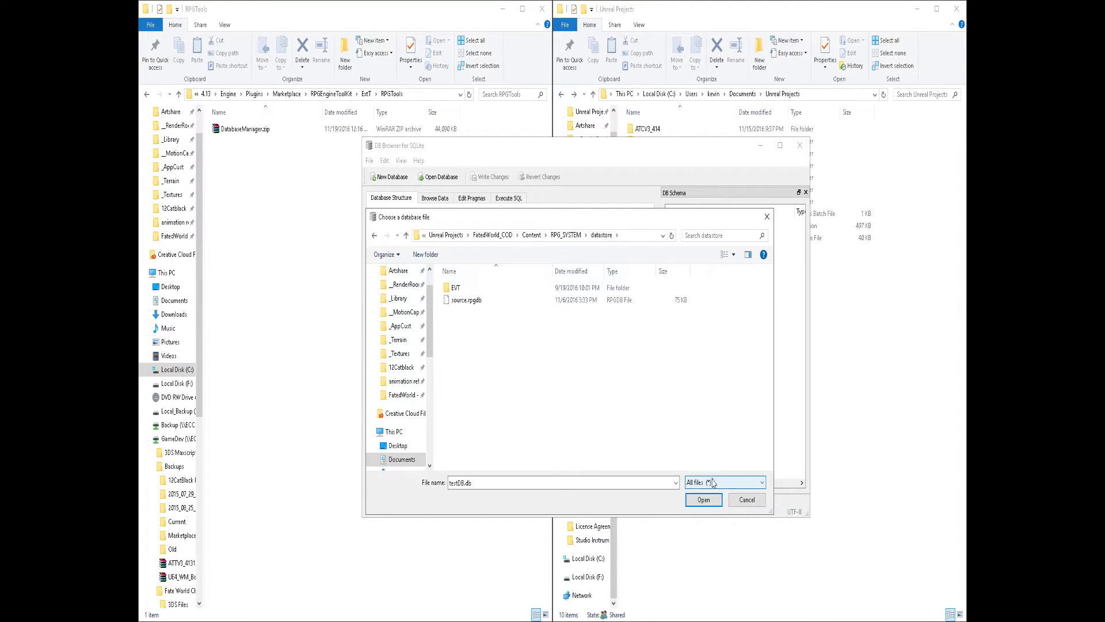
left_click(713, 483)
left_click(701, 510)
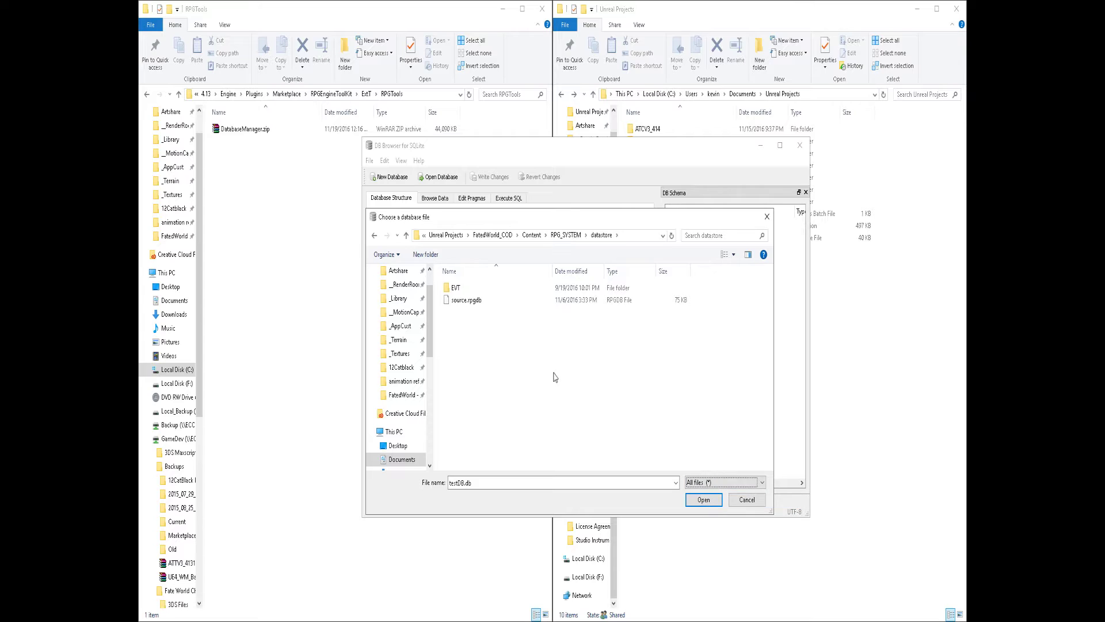
left_click(458, 302)
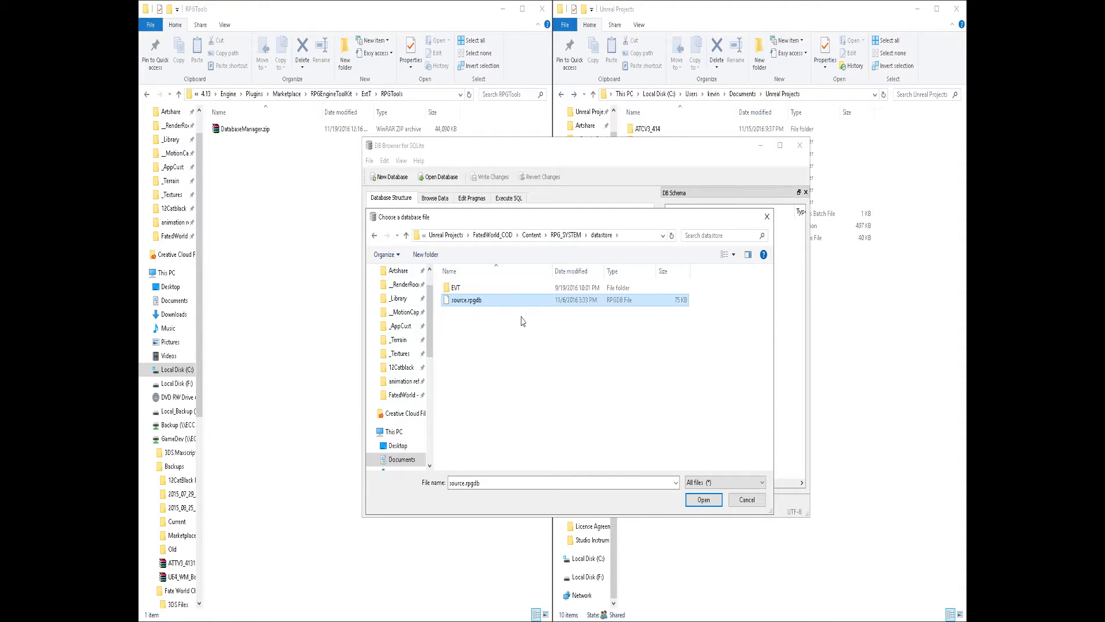
key("Return")
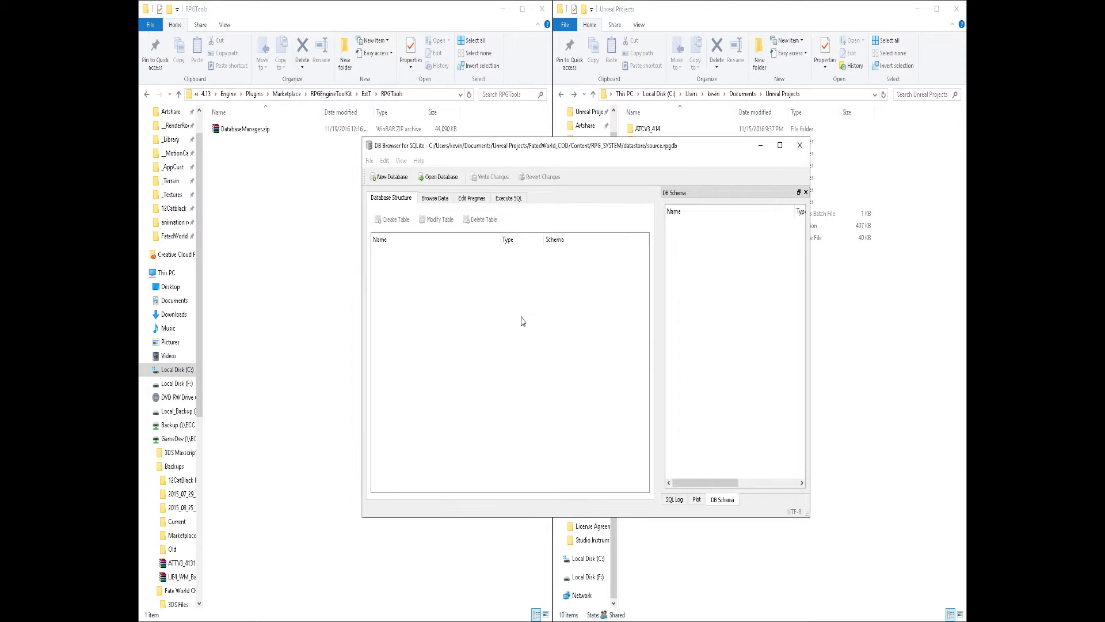
Step: Browse the records of the AITatics table, then the Armors table
left_click(436, 198)
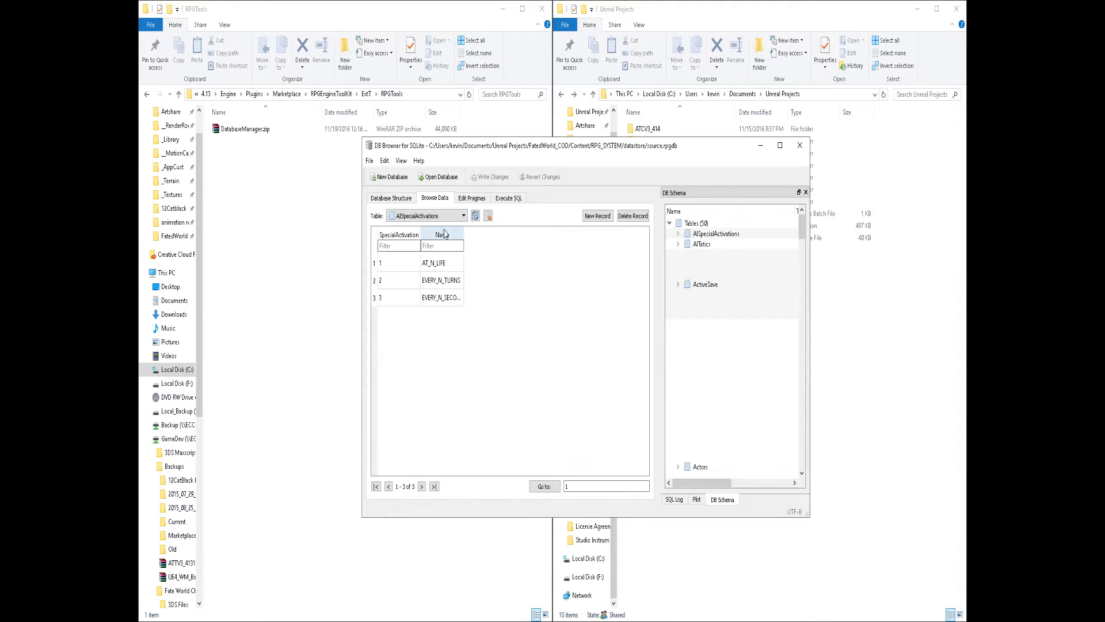
left_click(429, 216)
left_click(412, 236)
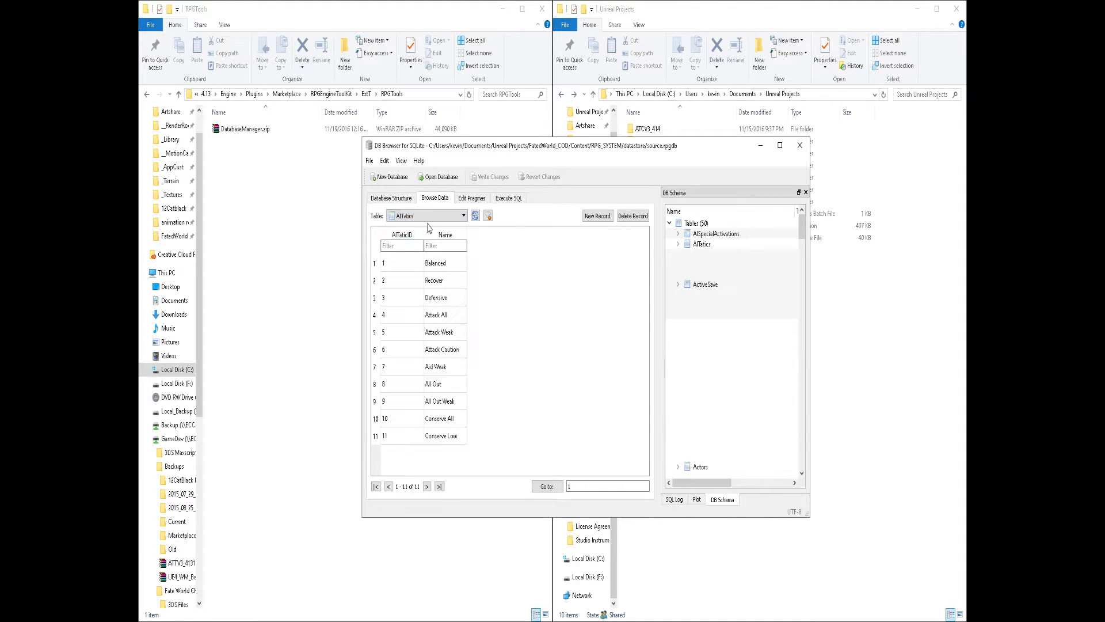
left_click(429, 216)
left_click(408, 282)
scroll(449, 339, "down", 3)
scroll(449, 338, "up", 3)
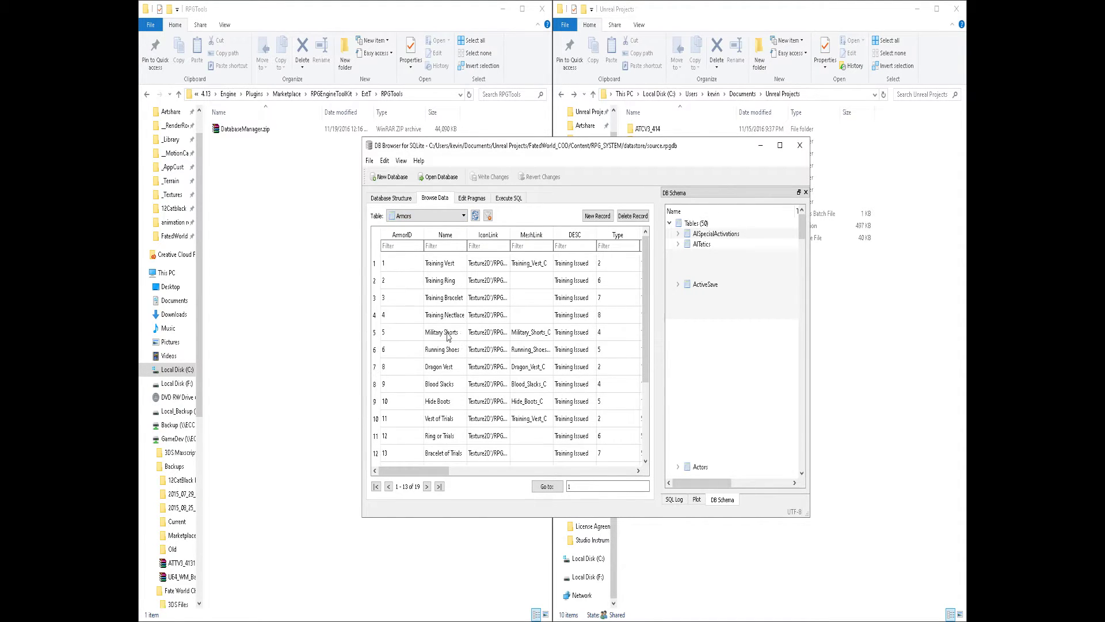
left_click(425, 218)
left_click(431, 283)
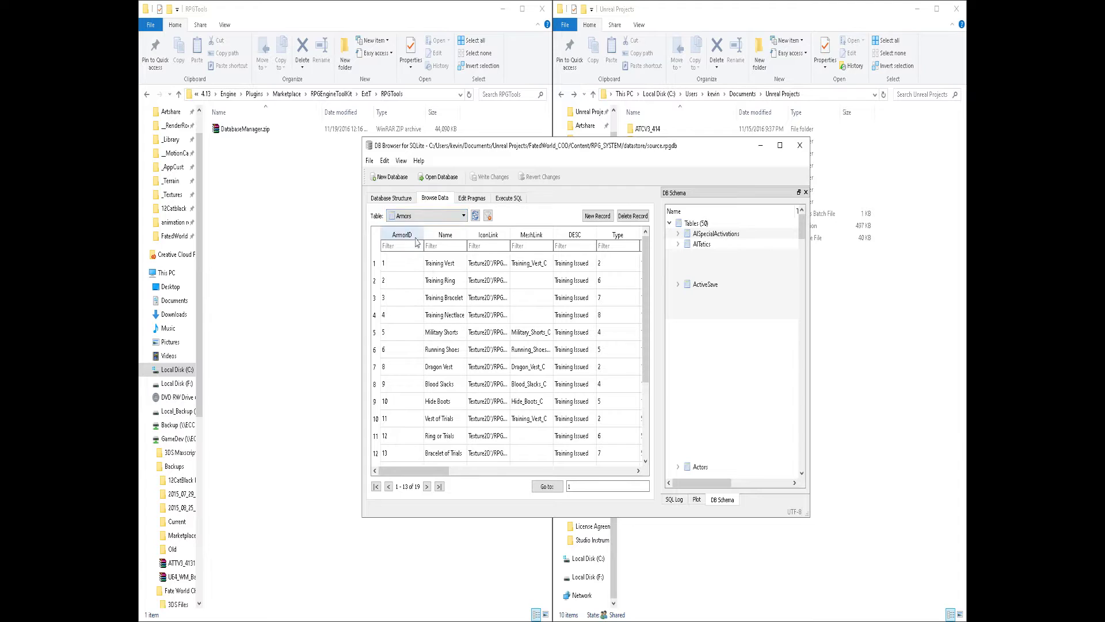
Step: Scroll through the Database Structure tab's table list and CREATE TABLE schemas
left_click(395, 198)
scroll(460, 323, "down", 10)
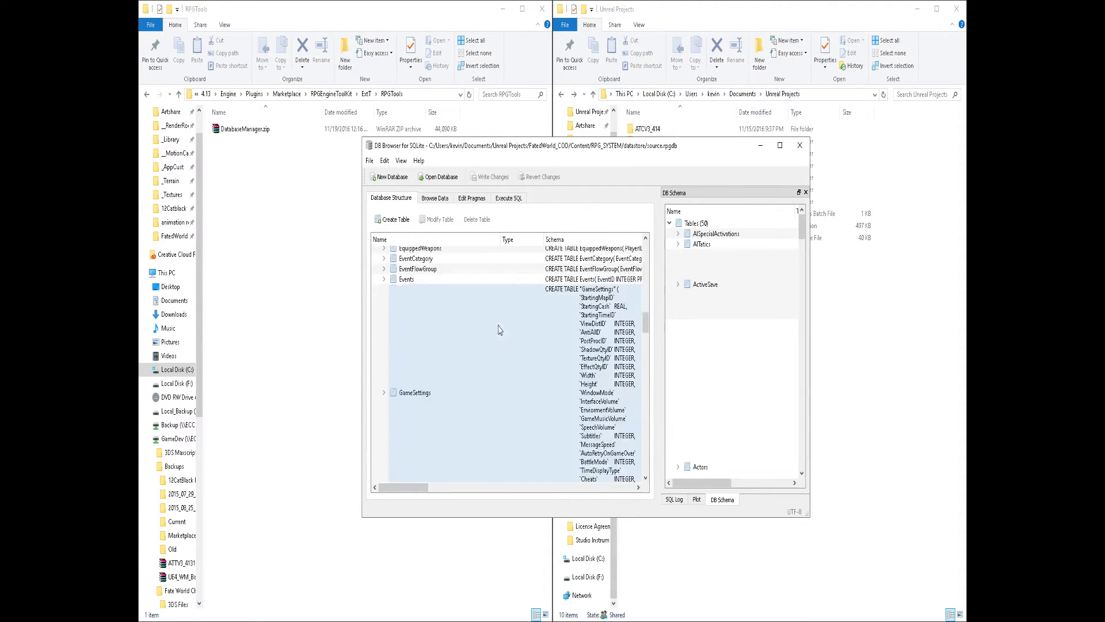
scroll(507, 345, "down", 6)
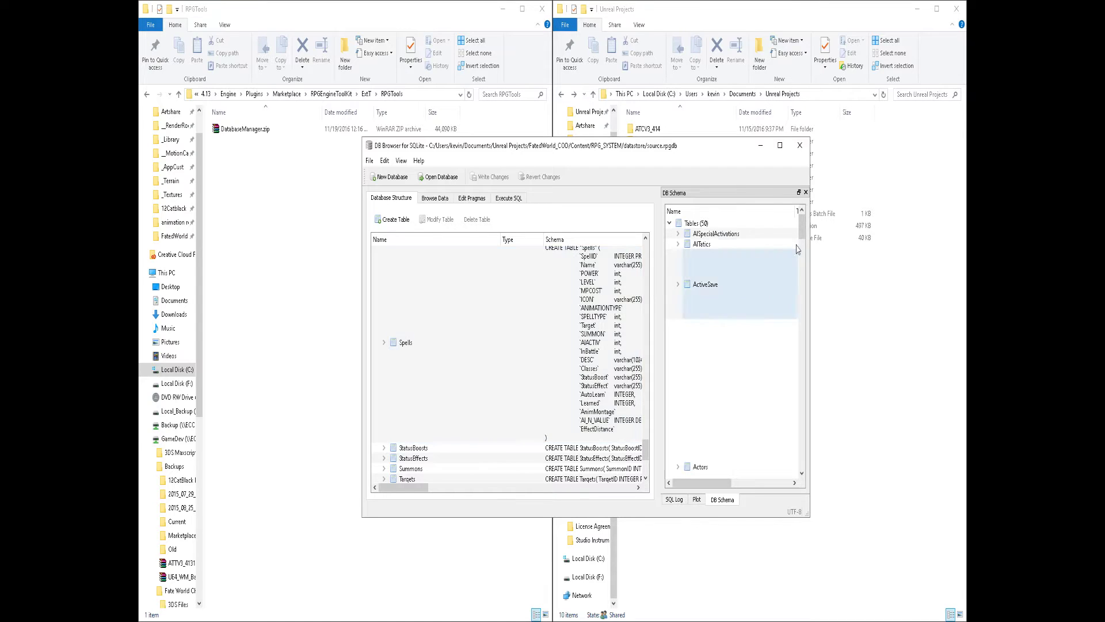
Step: Close DB Browser and move the left Explorer window up to the Marketplace folder
left_click(799, 145)
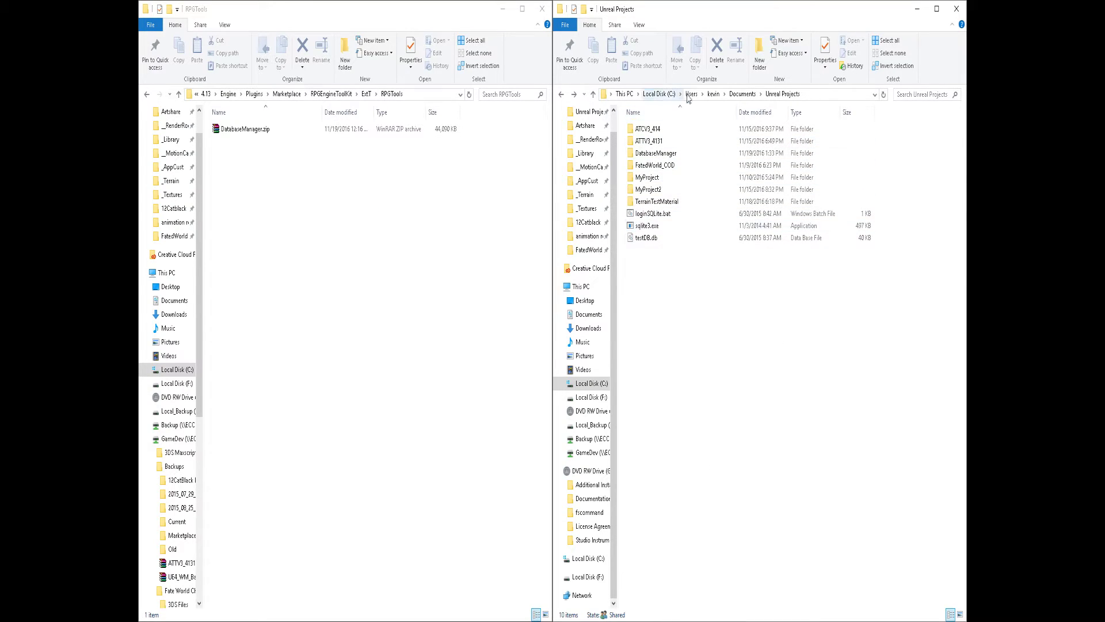
left_click(361, 251)
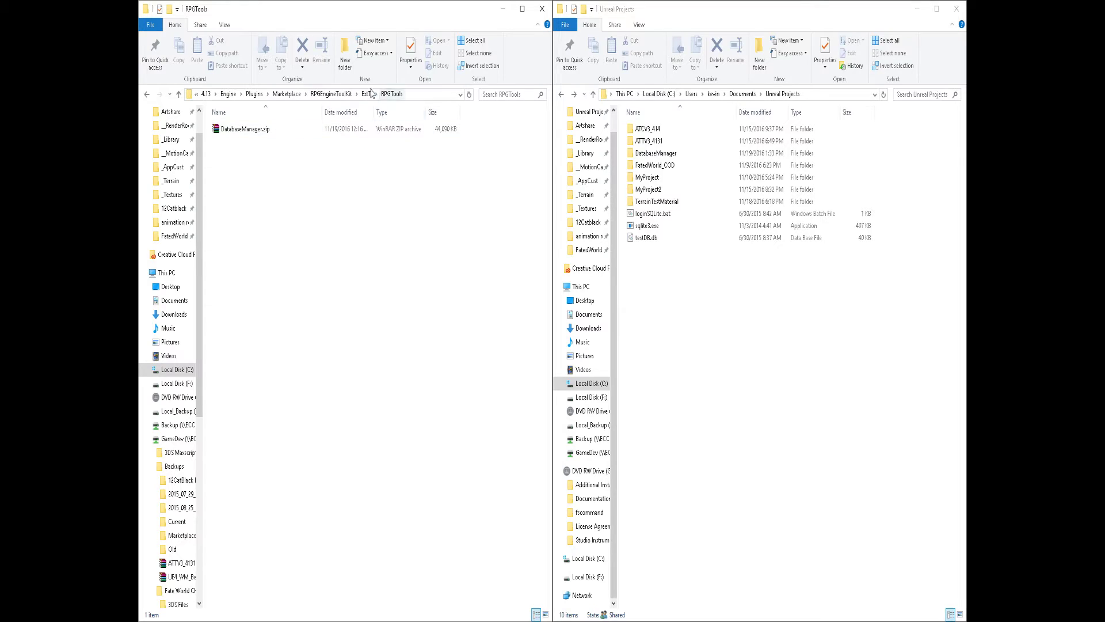
left_click(331, 94)
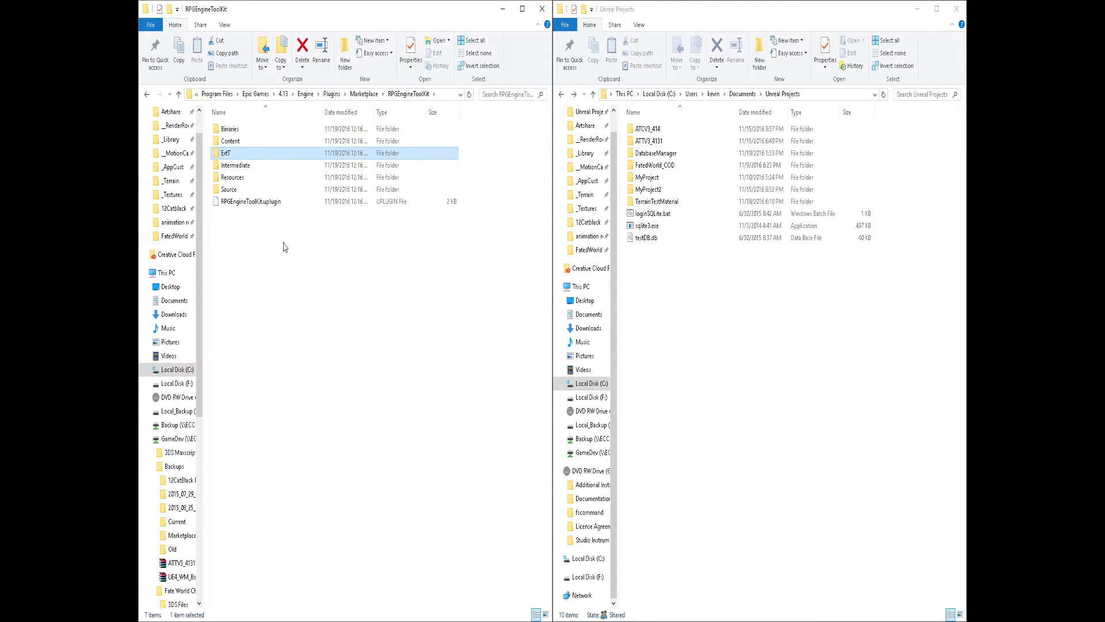
left_click(371, 97)
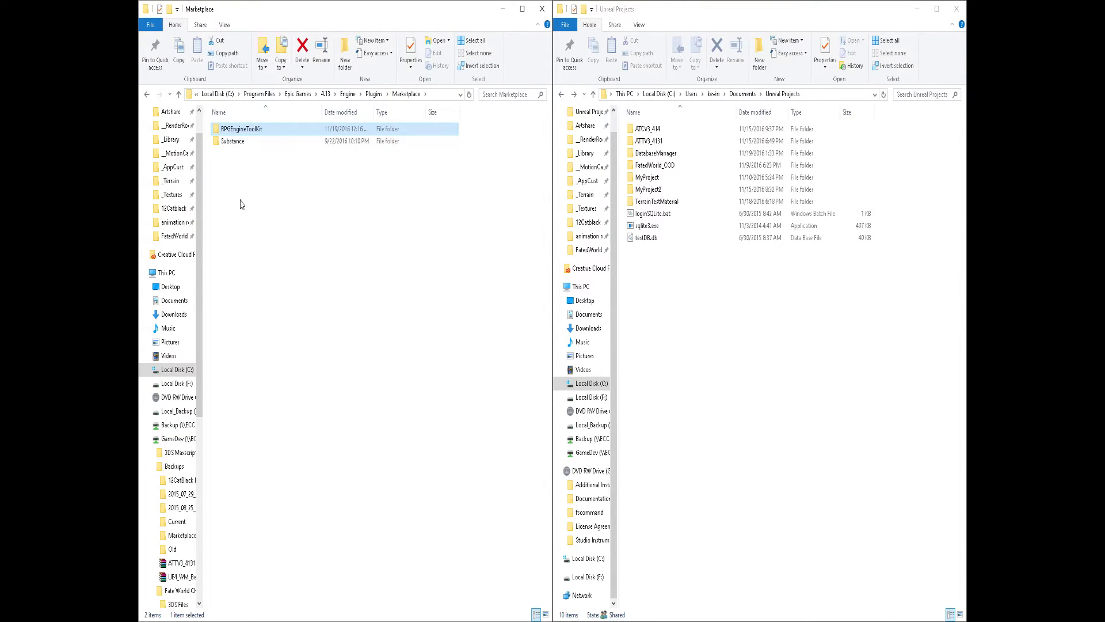
Step: Open the RPGEngineToolKit folder and return to Marketplace
left_click(265, 187)
left_click(255, 134)
double_click(255, 133)
key("BackSpace")
Step: Copy the RPGEngineToolKit folder and open the ATCV3_414 project folder in the other window
right_click(253, 134)
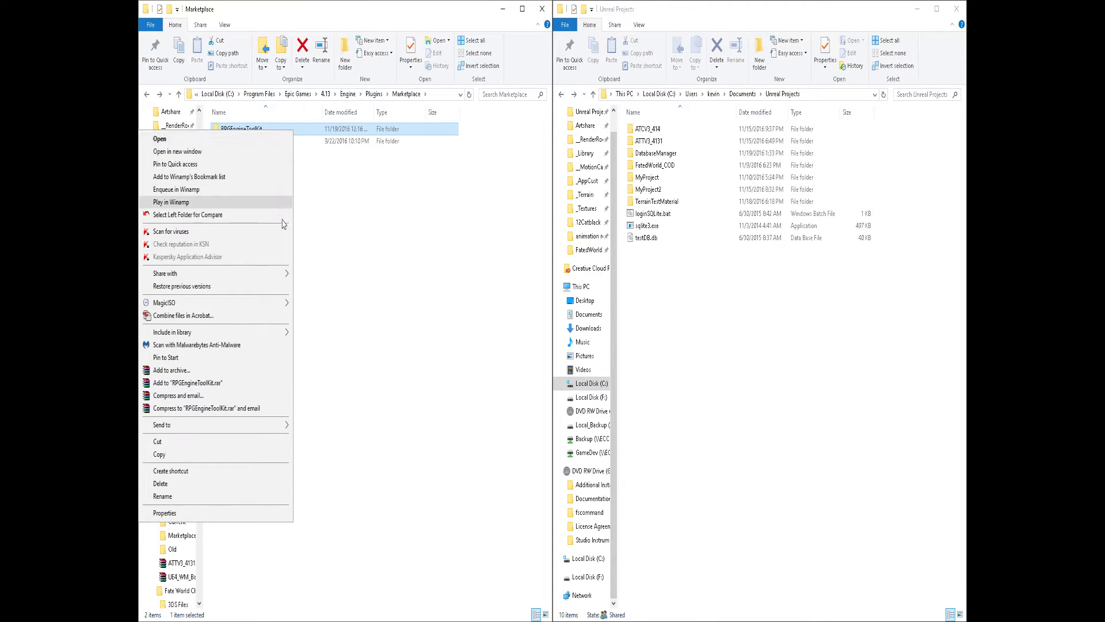
left_click(170, 454)
left_click(669, 271)
double_click(648, 128)
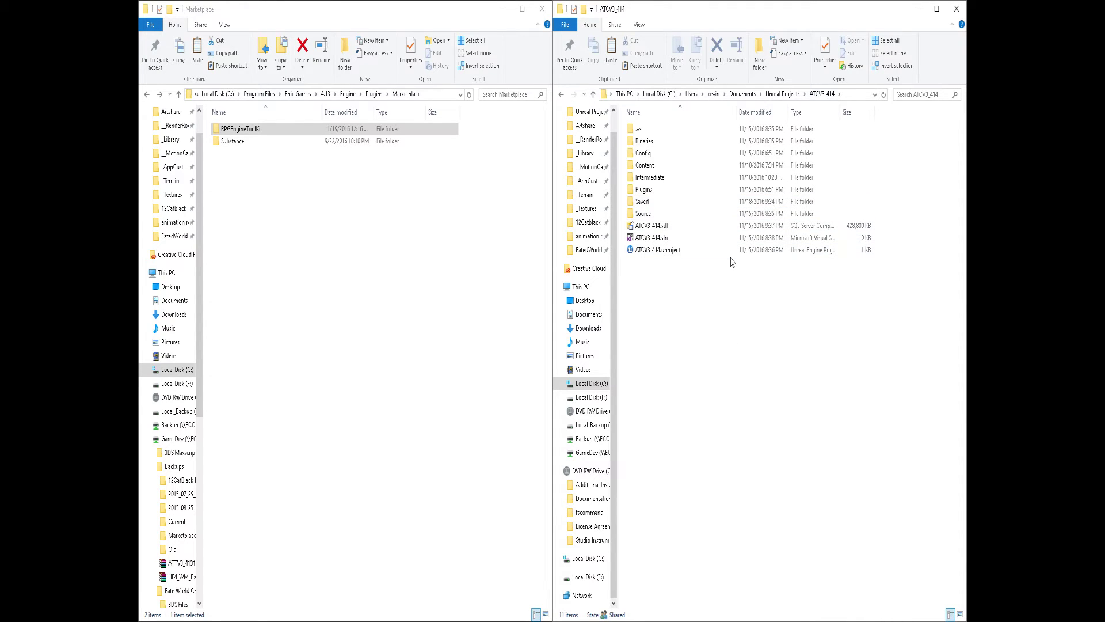
Step: Paste the RPGEngineToolKit plugin into ATCV3_414's Plugins folder
right_click(670, 293)
left_click(644, 191)
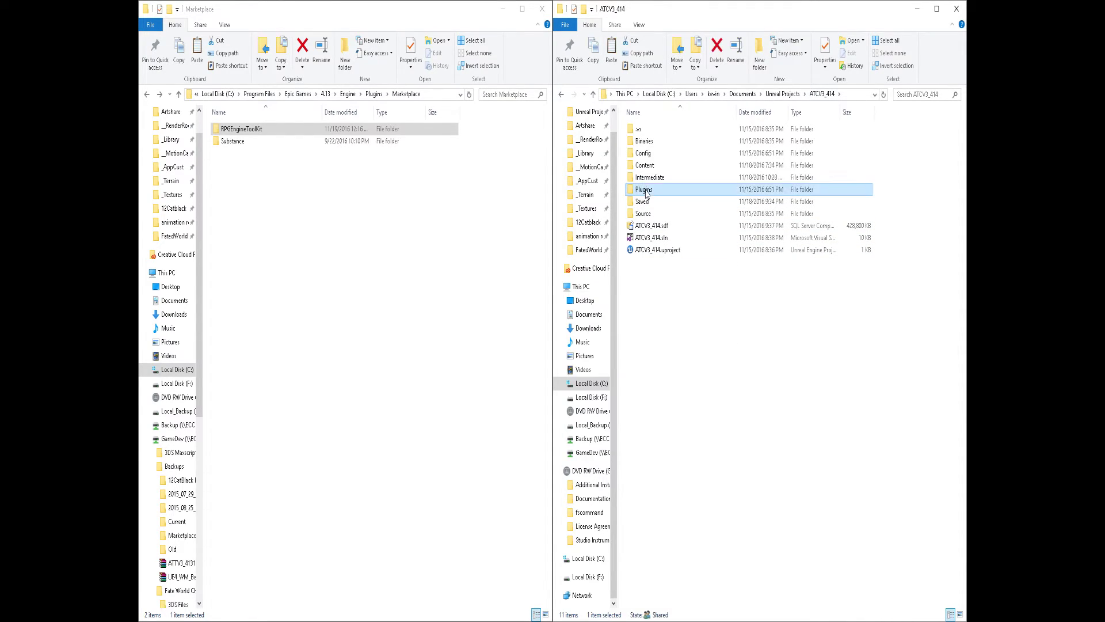
double_click(646, 192)
right_click(711, 238)
left_click(663, 318)
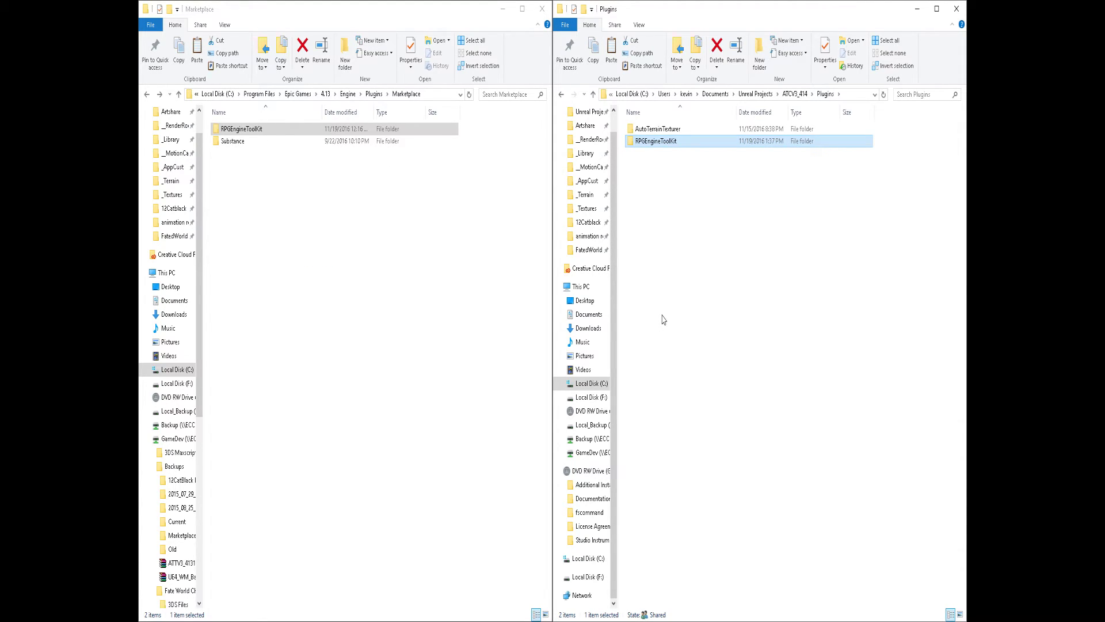
Step: Open the copied plugin's Source > RPGEngineToolKit source folder
key("Return")
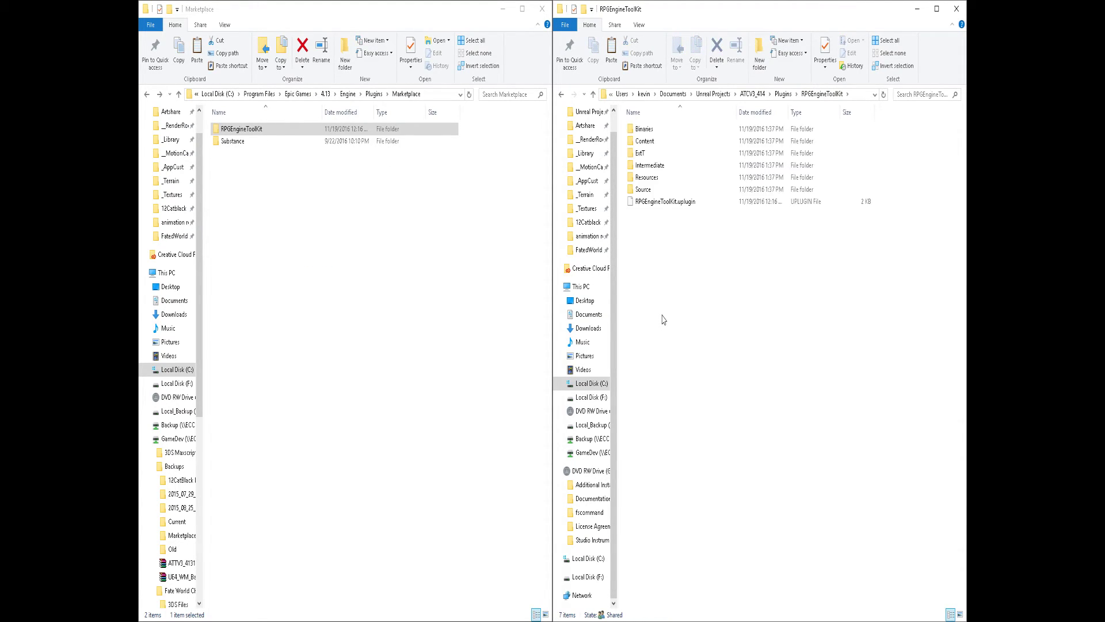
key("Down")
key("Down")
key("Down")
key("Down")
key("Down")
key("Return")
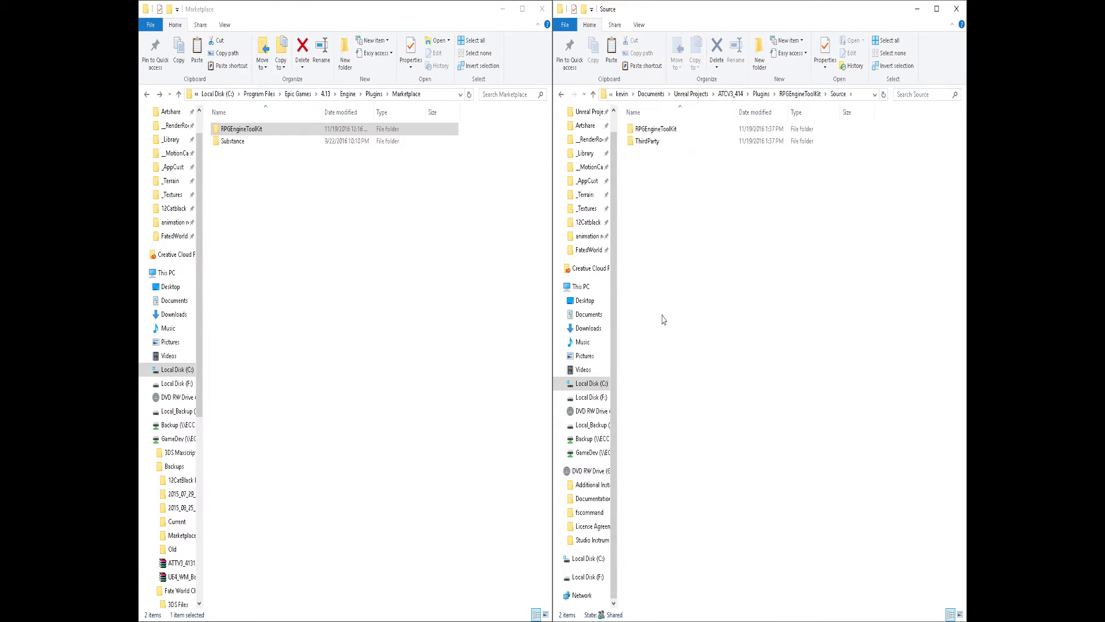
key("Down")
key("Return")
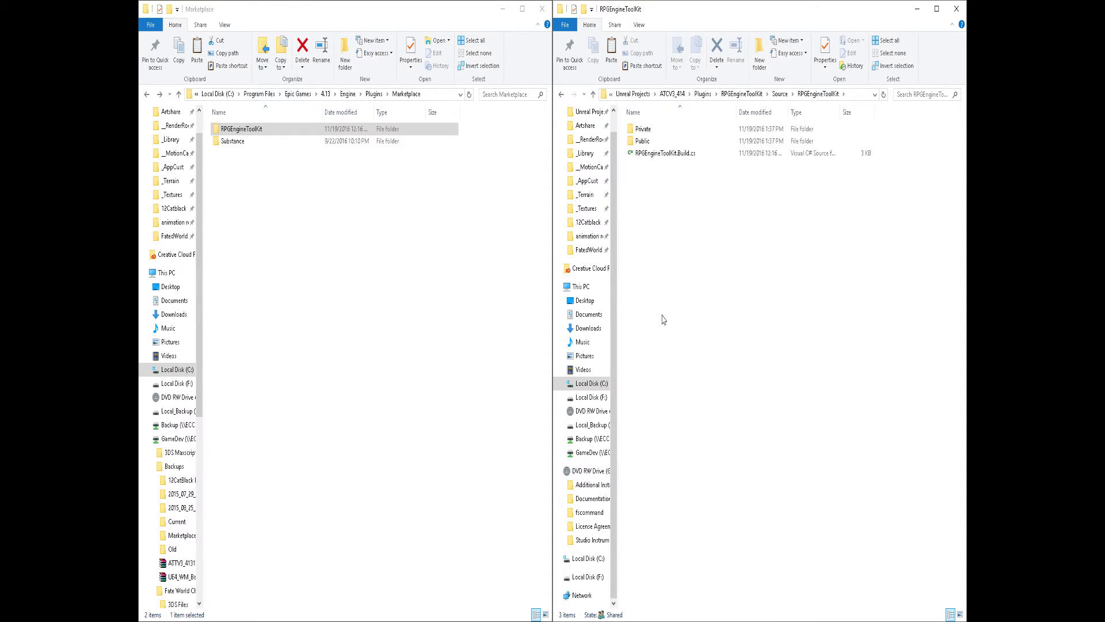
key("BackSpace")
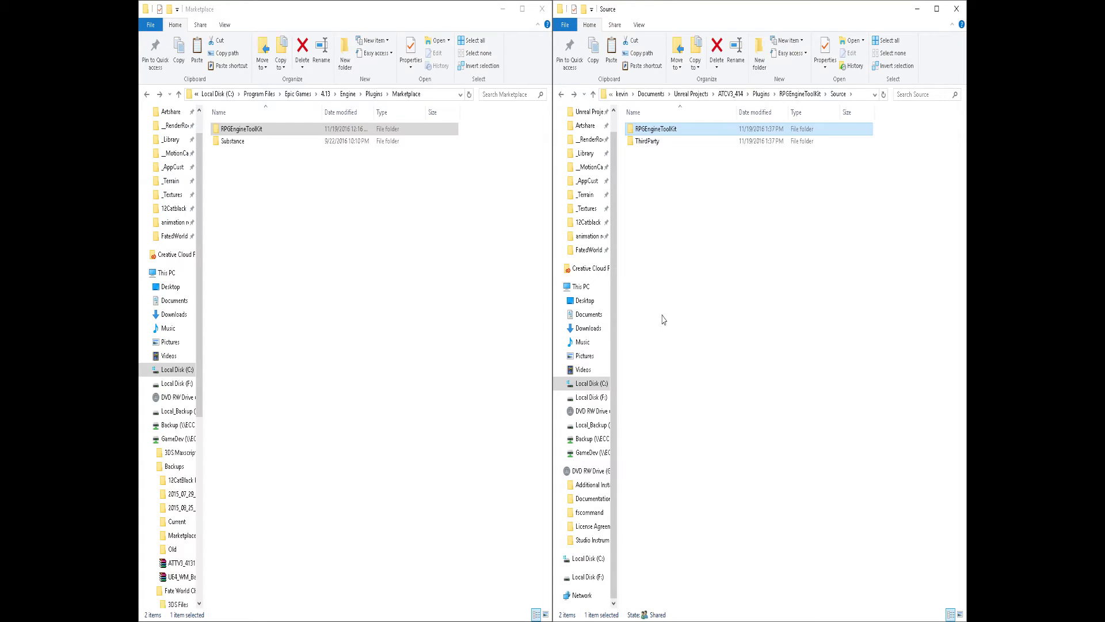
key("Return")
Step: Browse the Private folder's files and its EditorObjects and Datastores subfolders
key("Down")
key("Down")
key("Up")
key("Up")
key("Return")
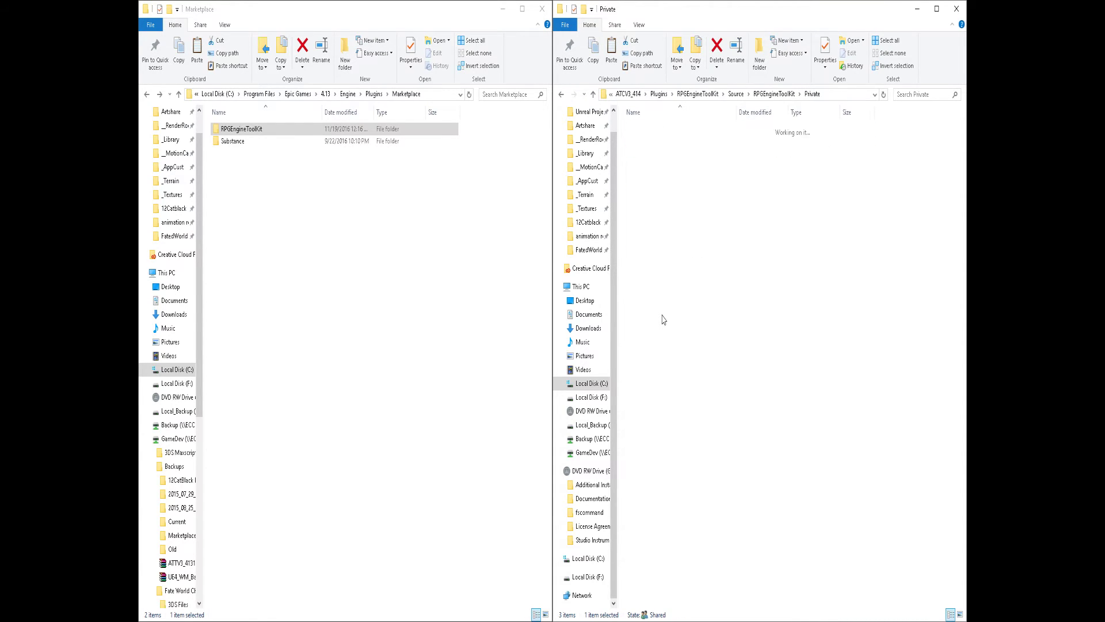
key("Down")
key("Down")
key("Down")
key("Up")
key("Up")
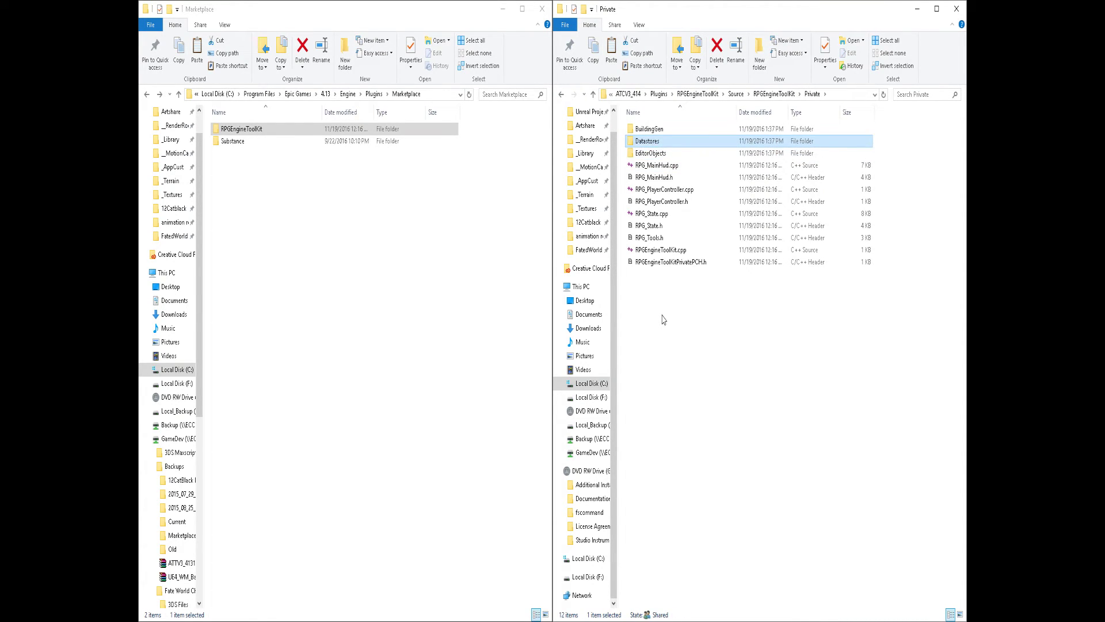
key("Down")
key("Return")
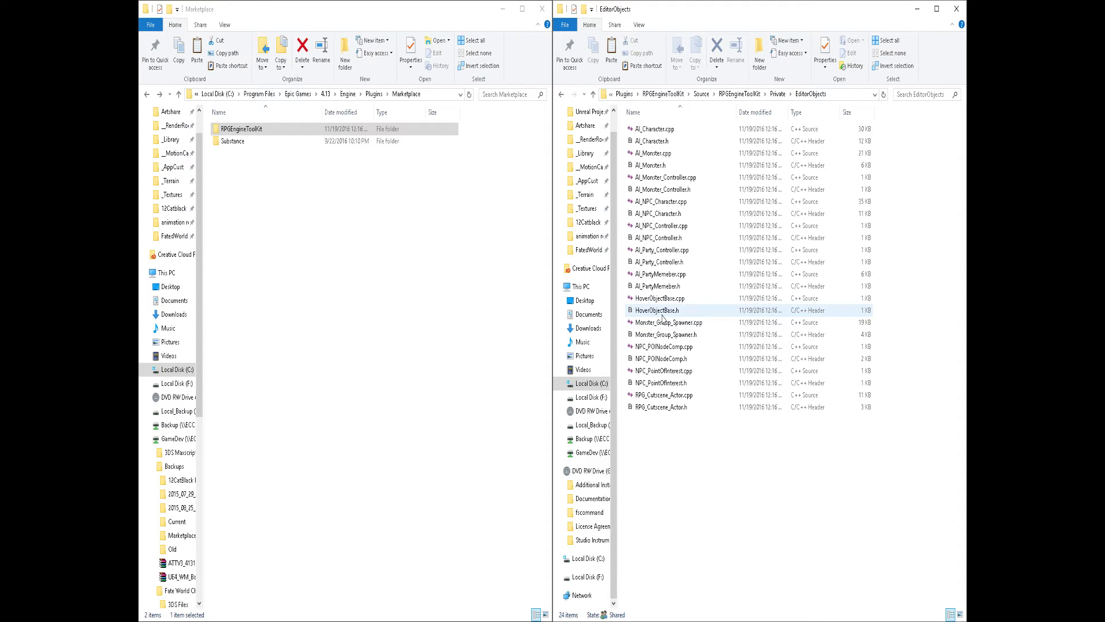
key("BackSpace")
key("Up")
key("Return")
key("BackSpace")
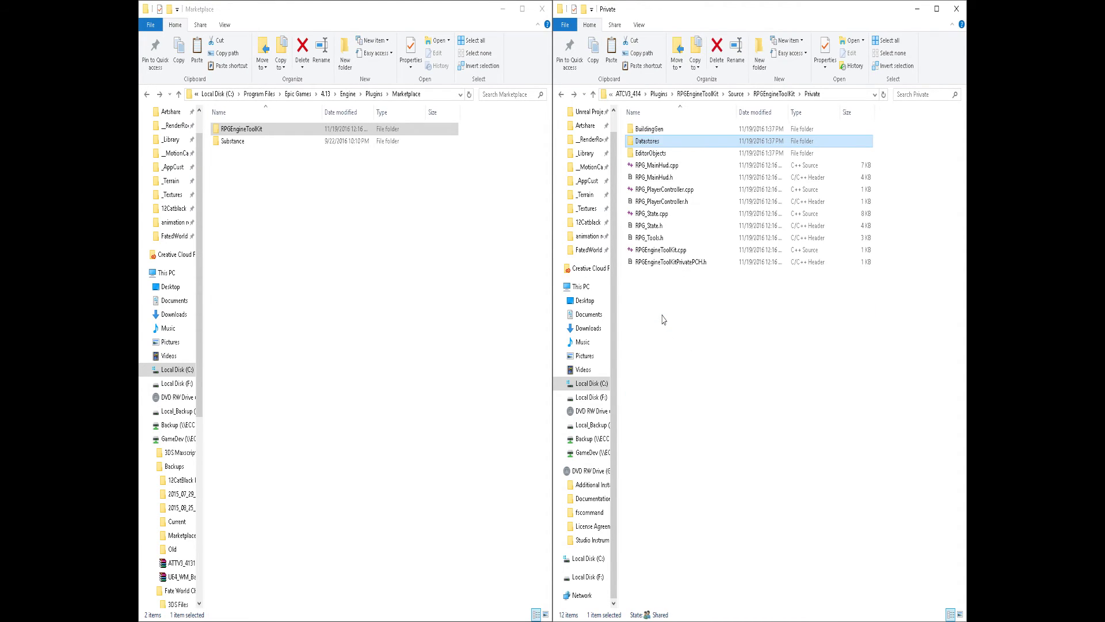
Step: Look inside BuildingGen, then go back up to the RPGEngineToolKit plugin root
key("Up")
key("Return")
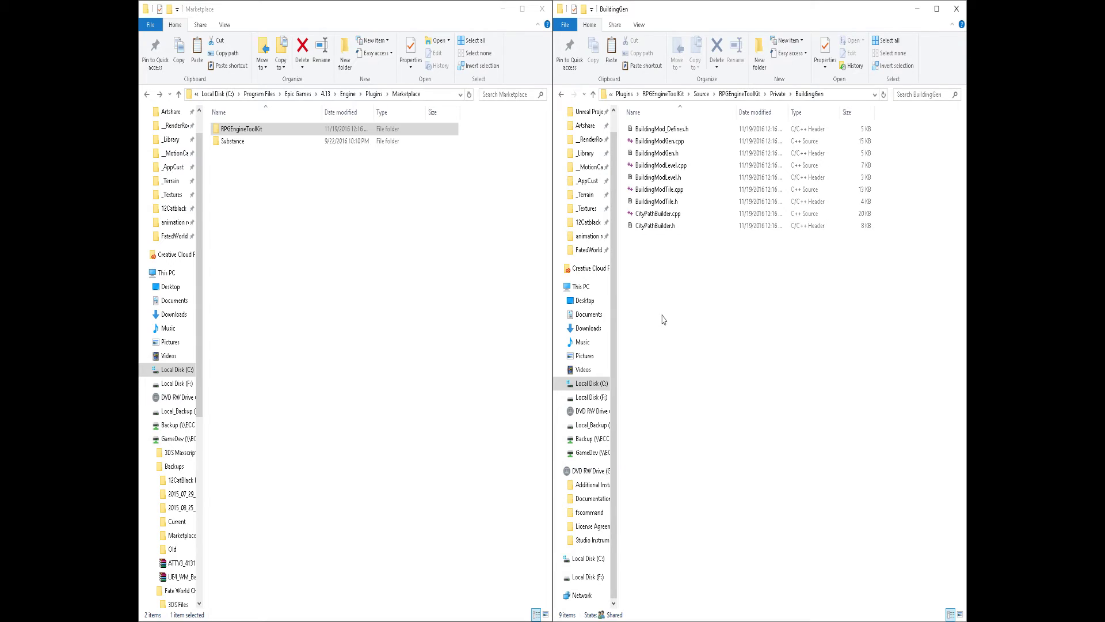
key("BackSpace")
key("BackSpace")
key("BackSpace")
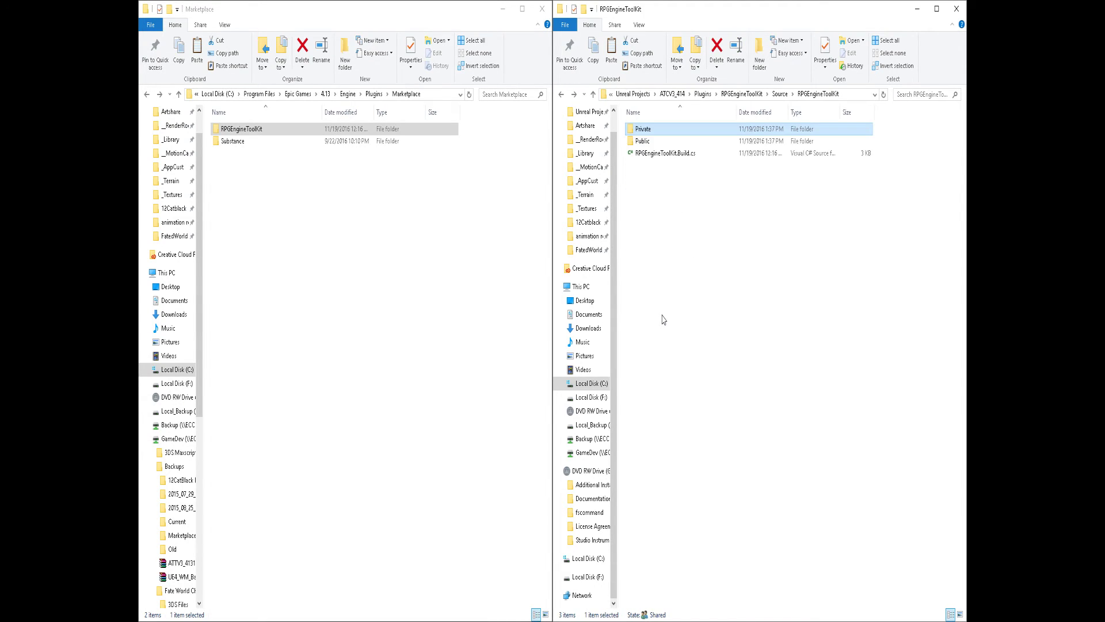
key("BackSpace")
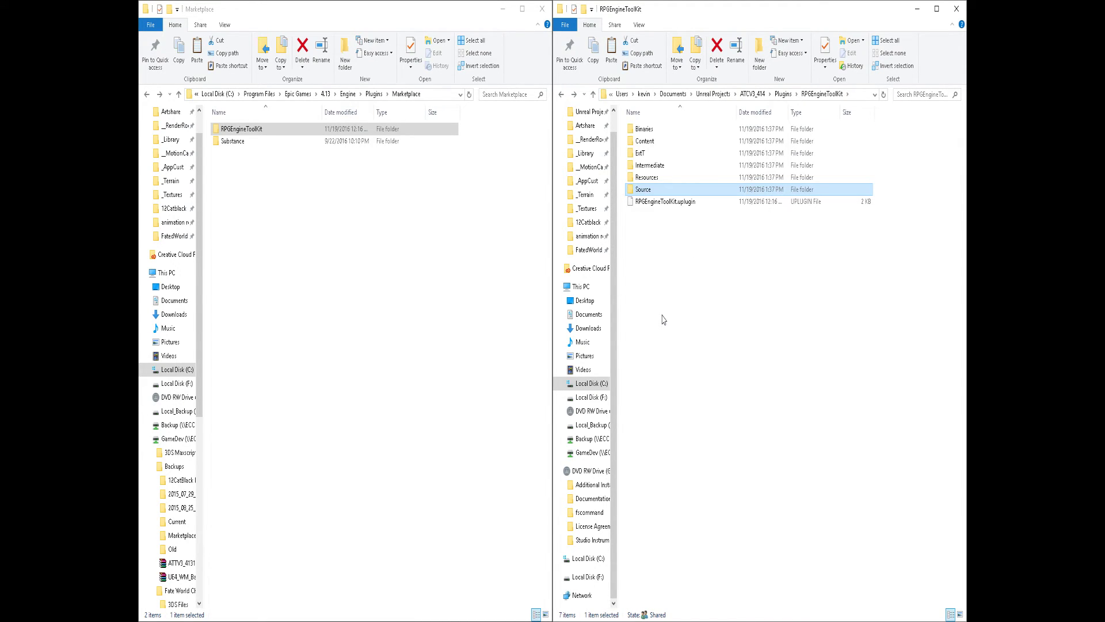